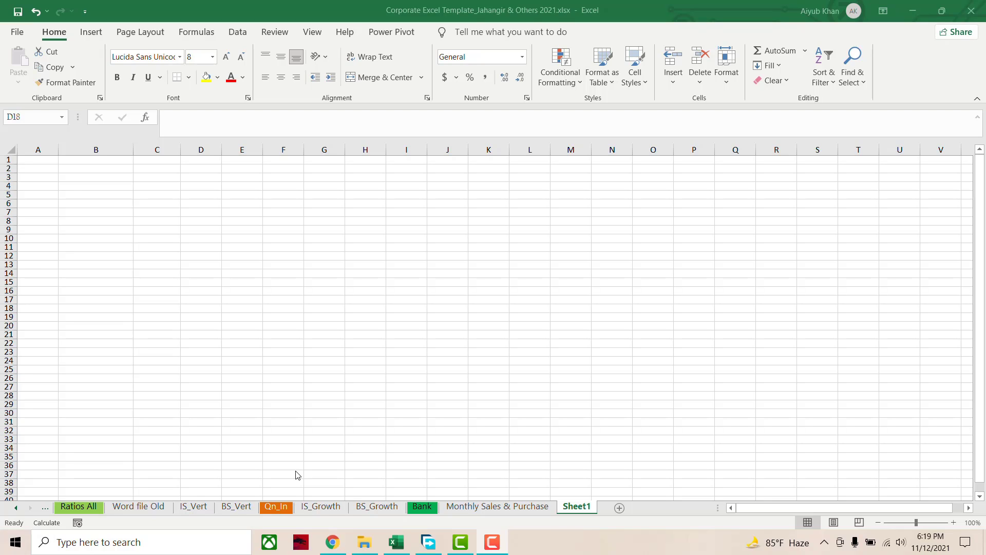
# Enter 'Stock Report' in B3 and 'M/S JK Traders' in B4
pyautogui.click(116, 176)
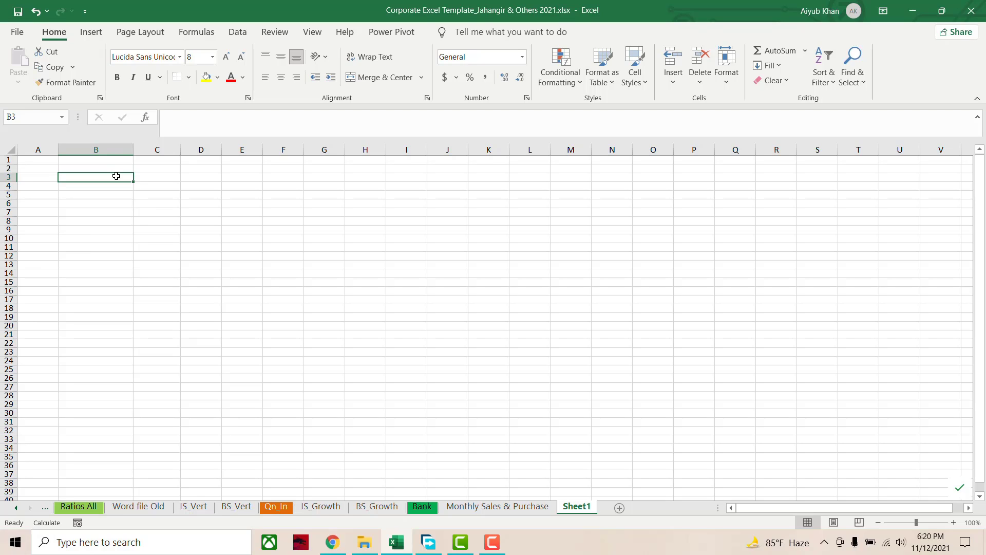
pyautogui.write('St')
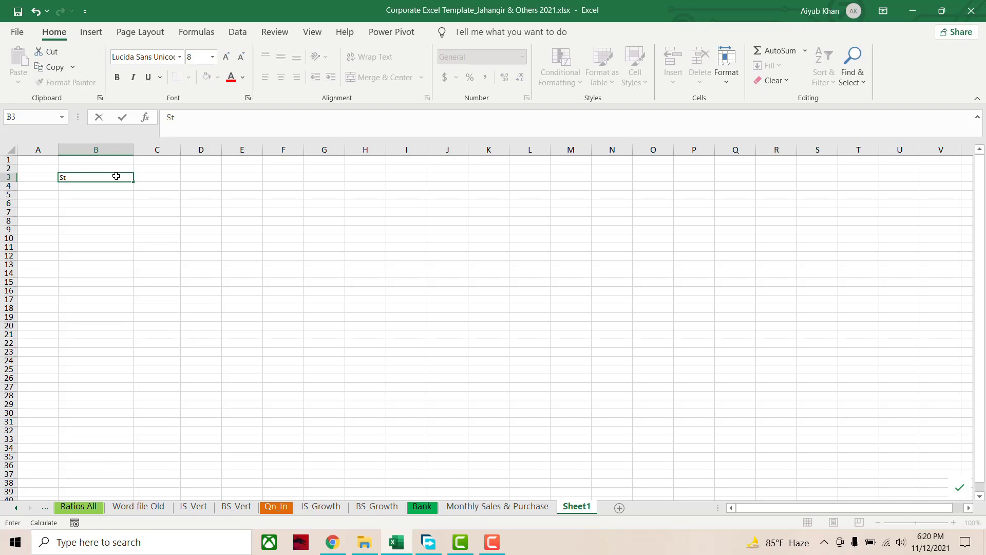
pyautogui.write('ock ')
pyautogui.write('Report')
pyautogui.press('Return')
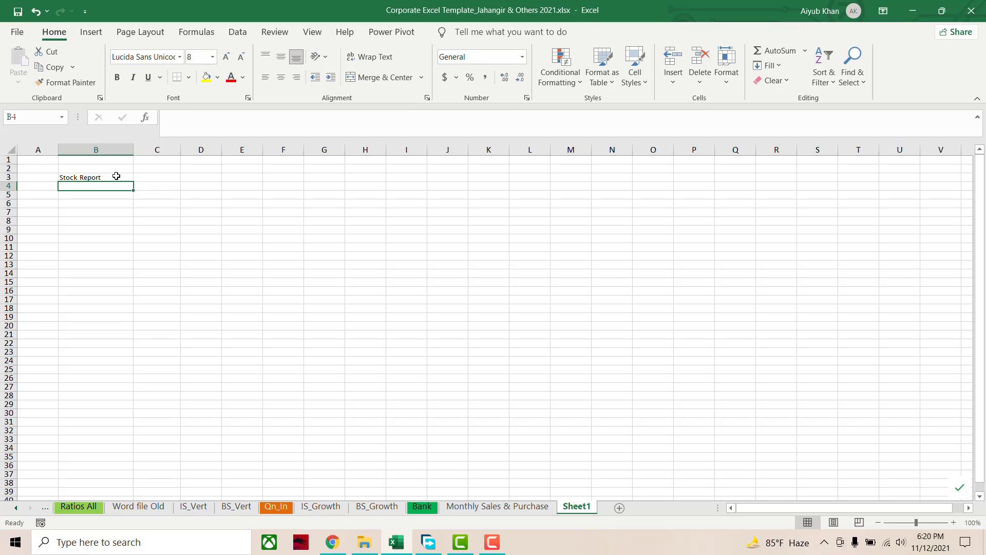
pyautogui.write('M')
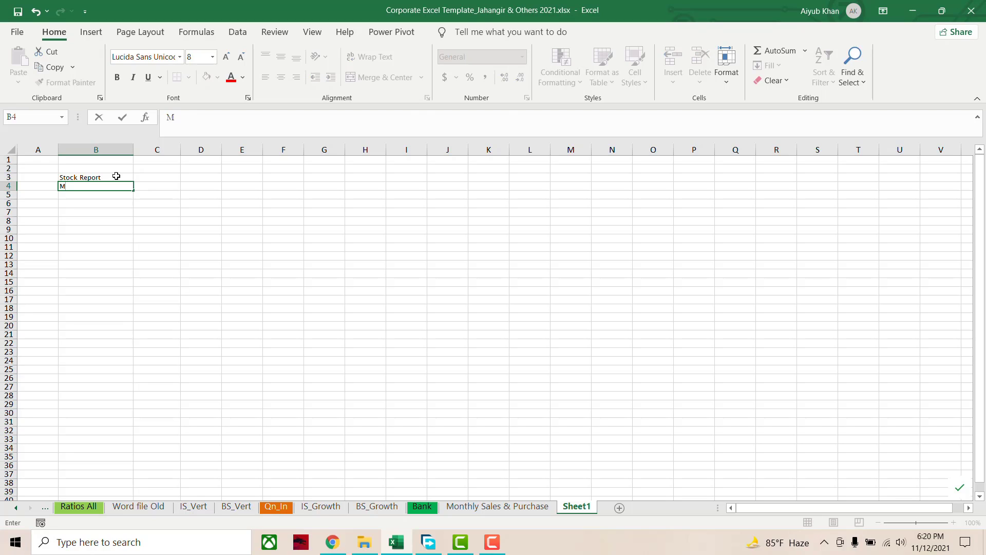
pyautogui.write('/S J')
pyautogui.write('K T')
pyautogui.write('raders')
pyautogui.press('Return')
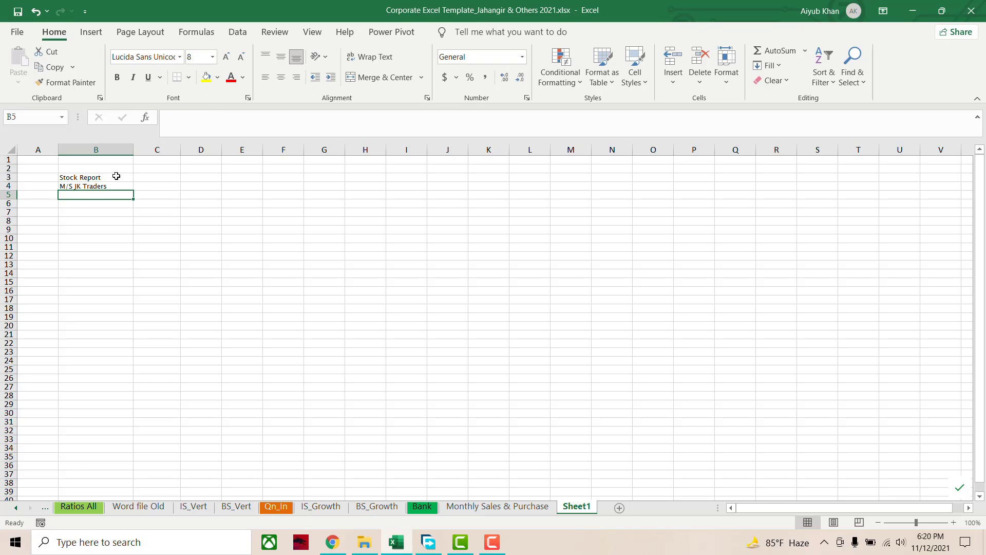
# Add the date line 'As of 30 June, 2021' in B5
pyautogui.write('As o')
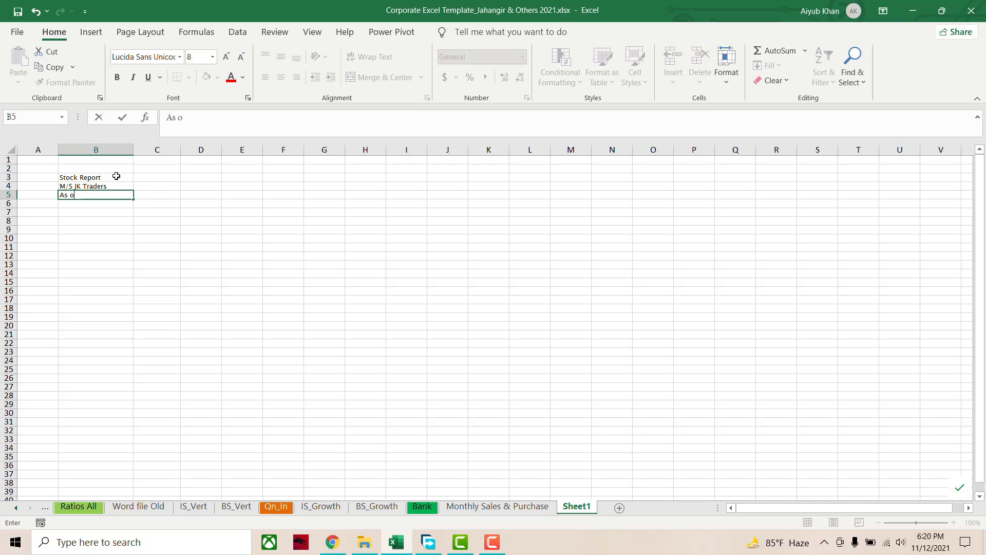
pyautogui.write('n')
pyautogui.press('BackSpace')
pyautogui.write('f 30')
pyautogui.write('Jun')
pyautogui.press('BackSpace')
pyautogui.press('BackSpace')
pyautogui.press('BackSpace')
pyautogui.write('June ')
pyautogui.write(', ')
pyautogui.write('2021')
pyautogui.press('Return')
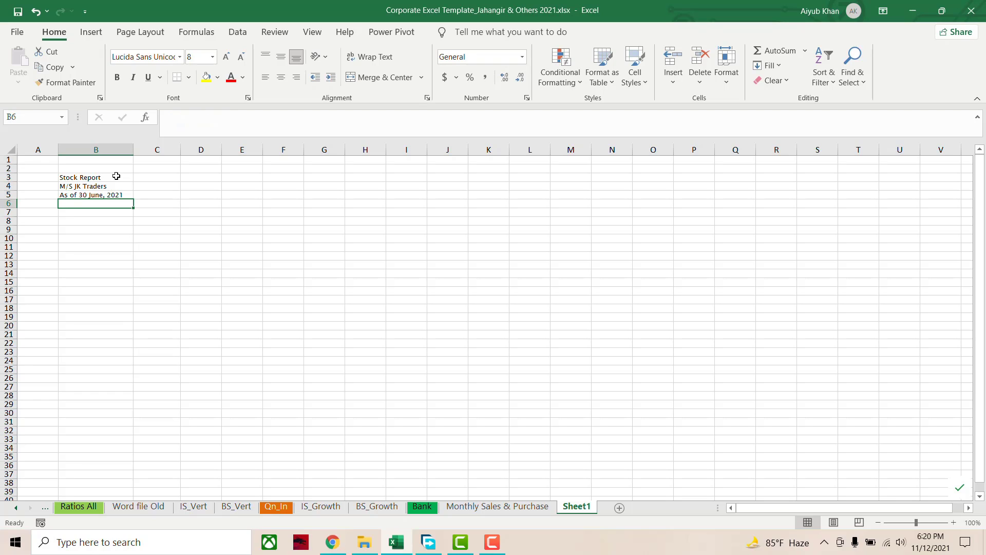
pyautogui.press('Down')
pyautogui.press('Left')
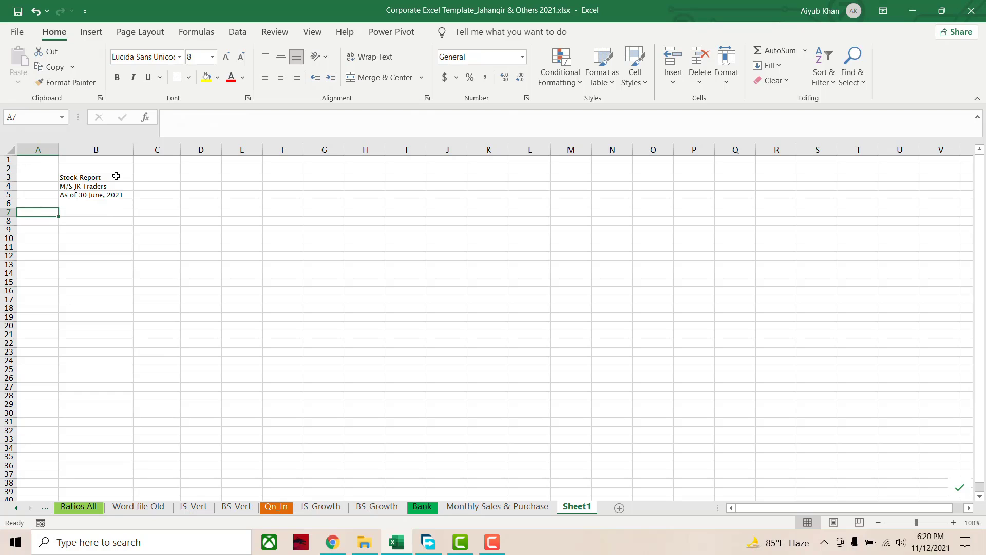
# Type the headings Particulars, Quantity (MT), Average Price and Amount across B7:E7
pyautogui.press('Right')
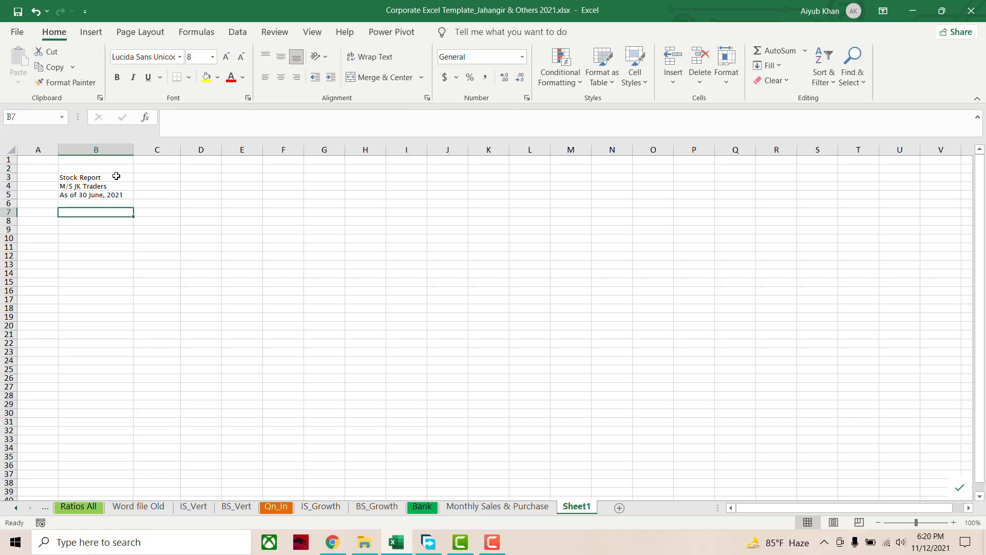
pyautogui.write('Par')
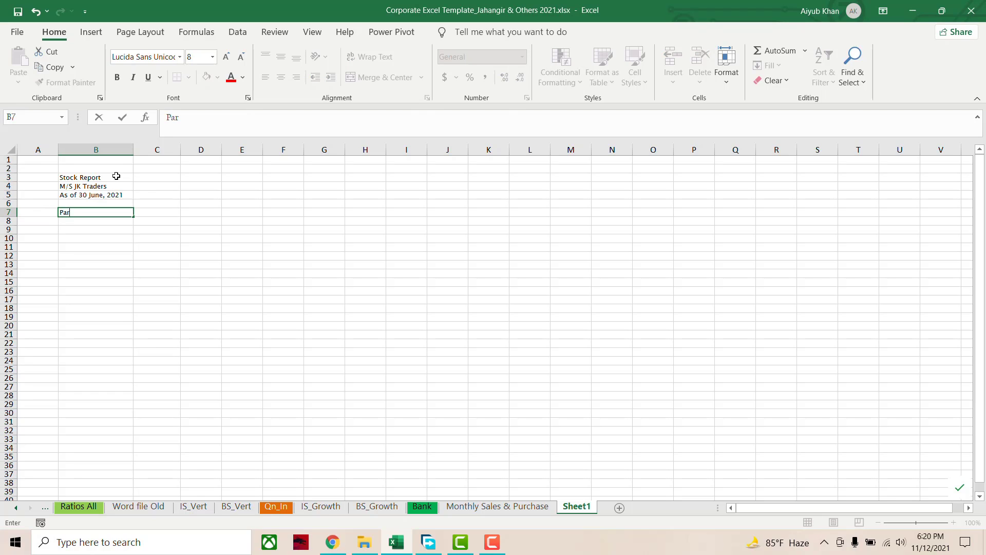
pyautogui.write('ticulars')
pyautogui.press('Tab')
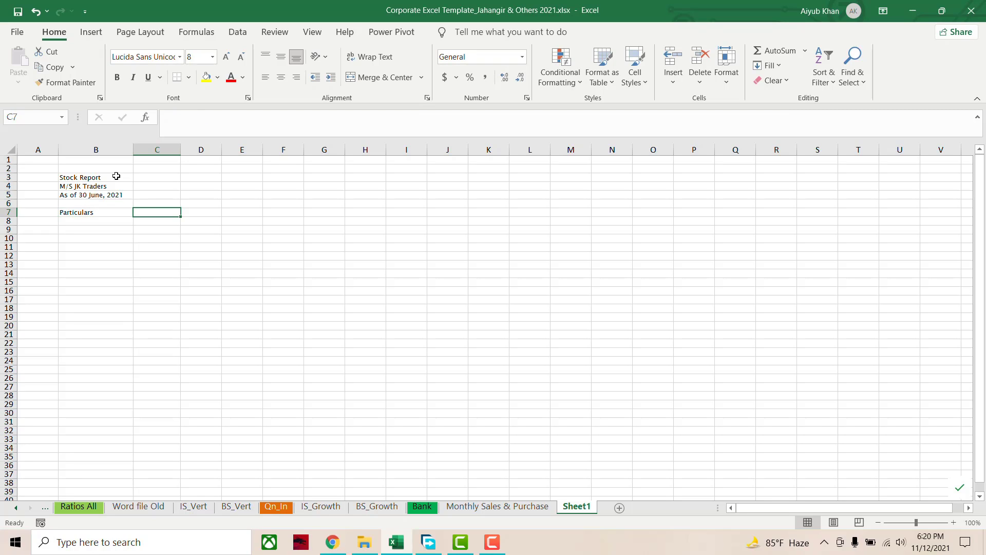
pyautogui.write('Quantity')
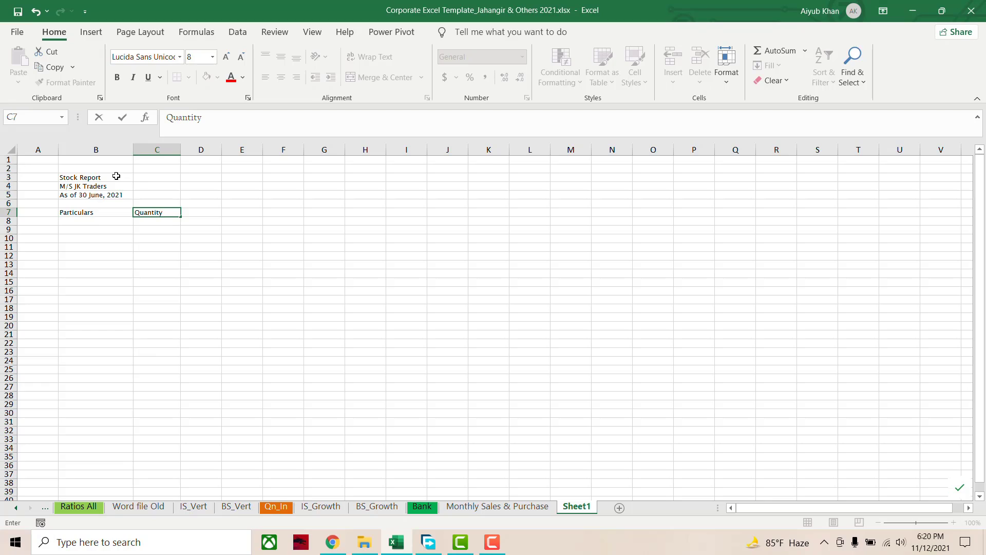
pyautogui.write(' (')
pyautogui.write('MT')
pyautogui.press('Tab')
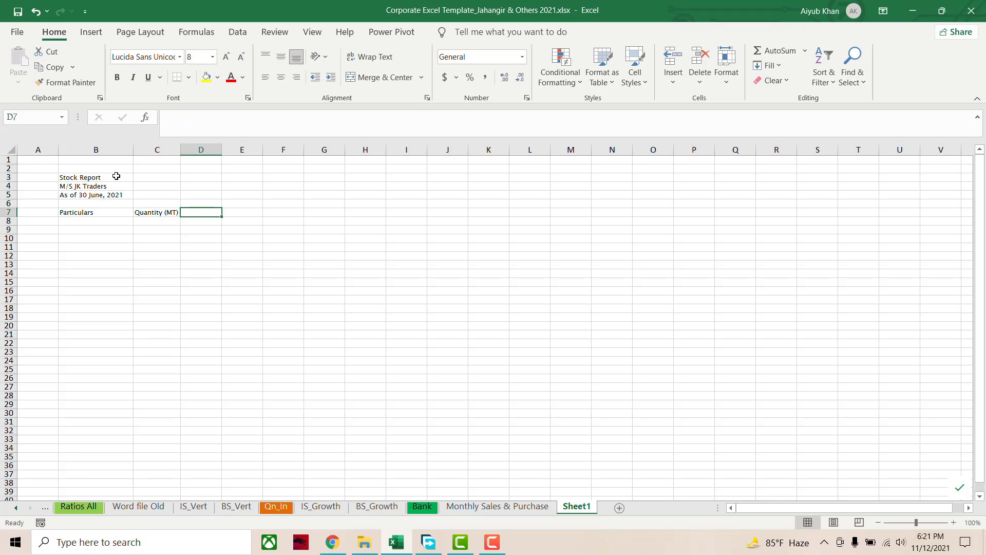
pyautogui.write('Am')
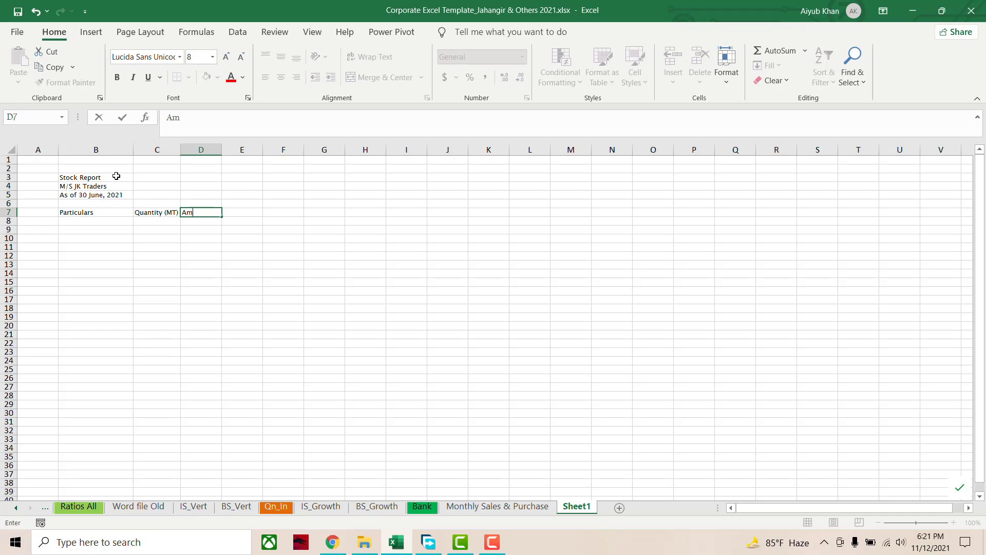
pyautogui.write('ount')
pyautogui.press('BackSpace')
pyautogui.press('BackSpace')
pyautogui.press('BackSpace')
pyautogui.press('BackSpace')
pyautogui.press('BackSpace')
pyautogui.press('BackSpace')
pyautogui.write('Avera')
pyautogui.write('ge Pri')
pyautogui.write('ce')
pyautogui.press('Tab')
pyautogui.write('A')
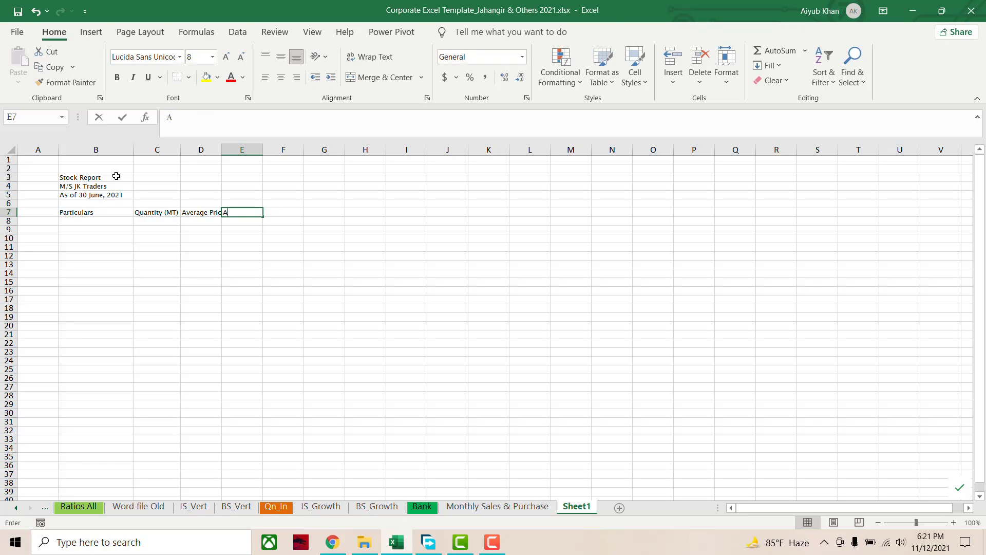
pyautogui.write('mount')
pyautogui.press('Return')
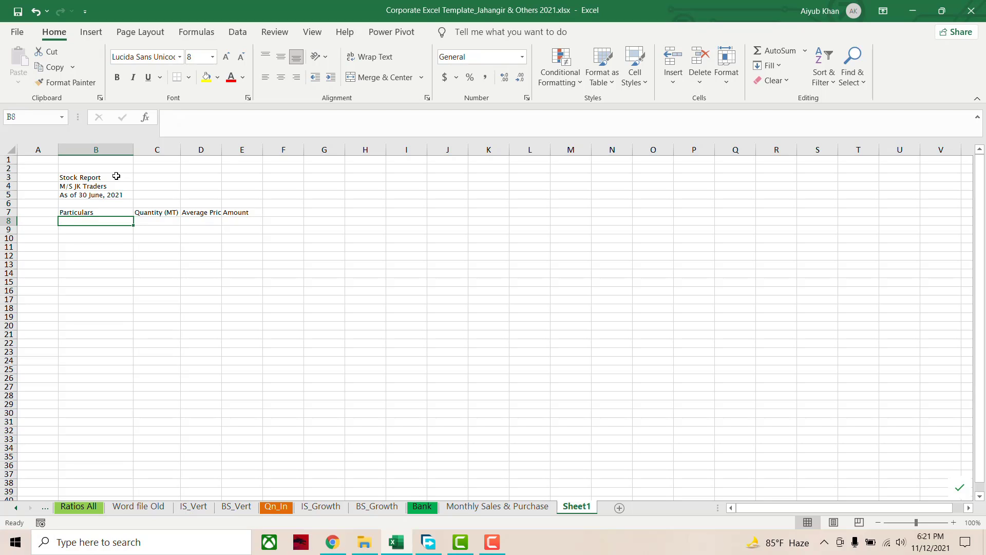
# List MS Rod, C I Sheet, Bitumean and Wheat in B8:B11
pyautogui.write('MS Rod')
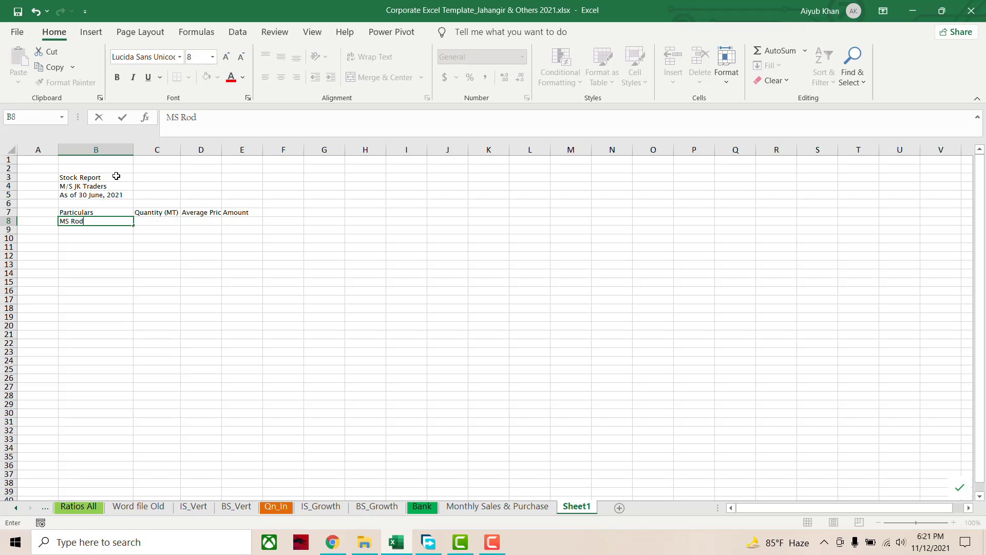
pyautogui.press('Return')
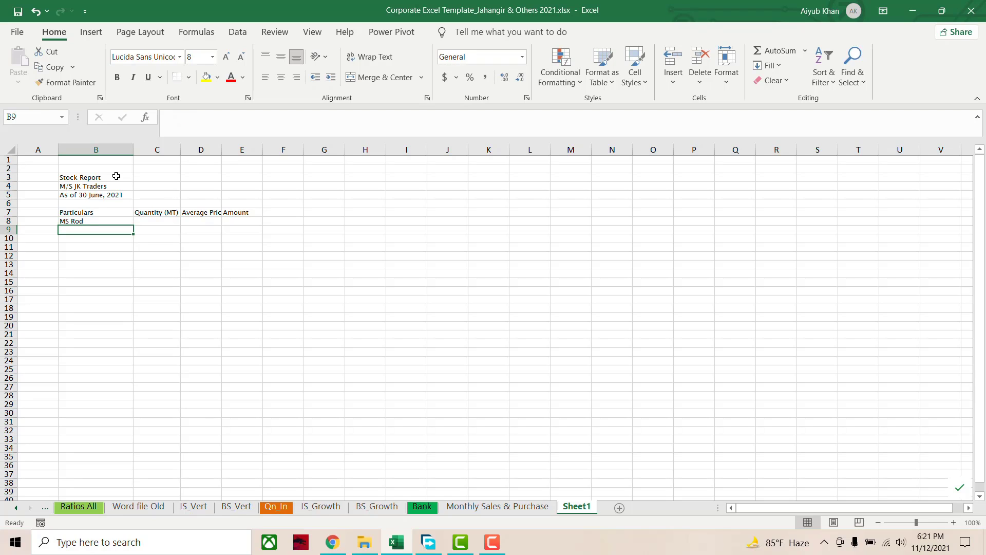
pyautogui.write('C I')
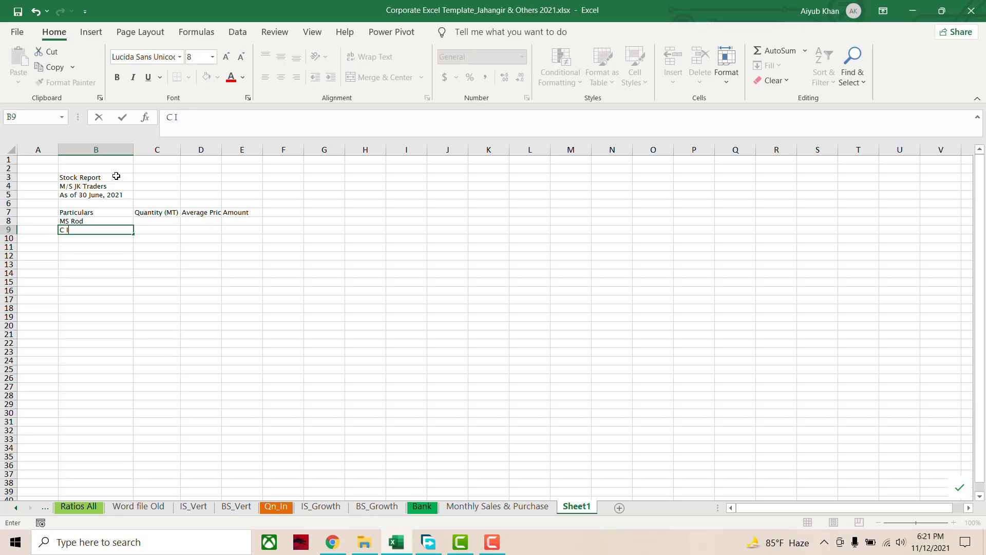
pyautogui.write(' Sheet')
pyautogui.press('Return')
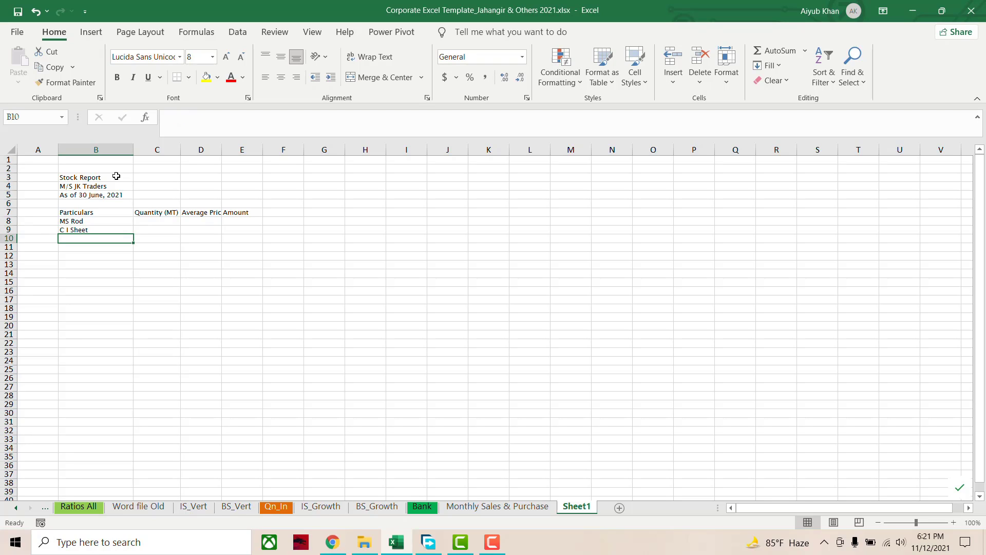
pyautogui.write('Bi')
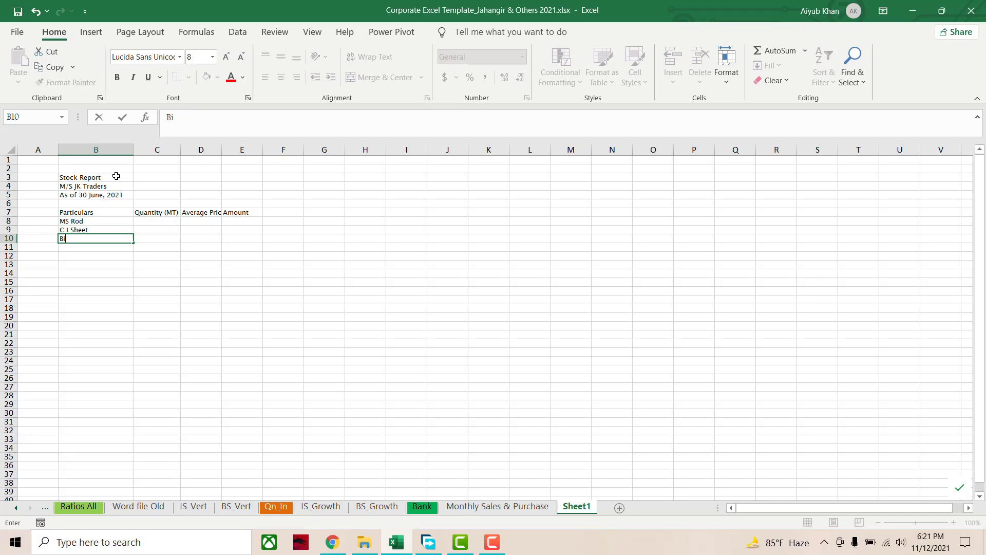
pyautogui.write('tumean')
pyautogui.press('Return')
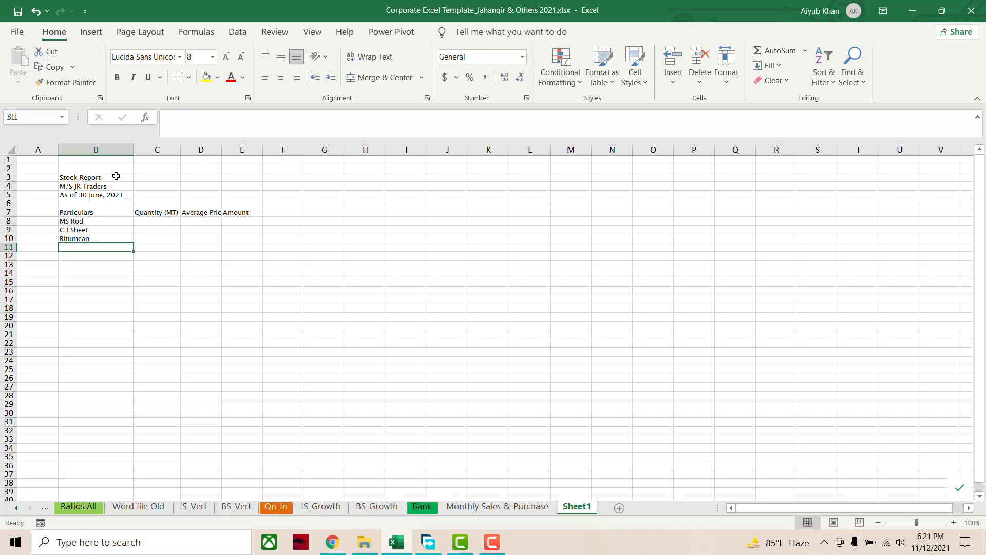
pyautogui.write('Wheat')
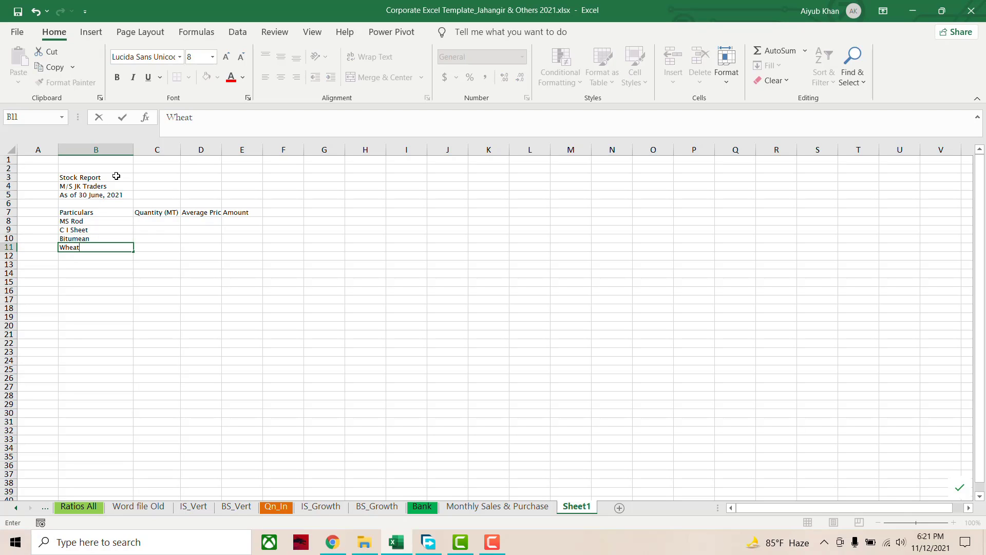
pyautogui.press('Tab')
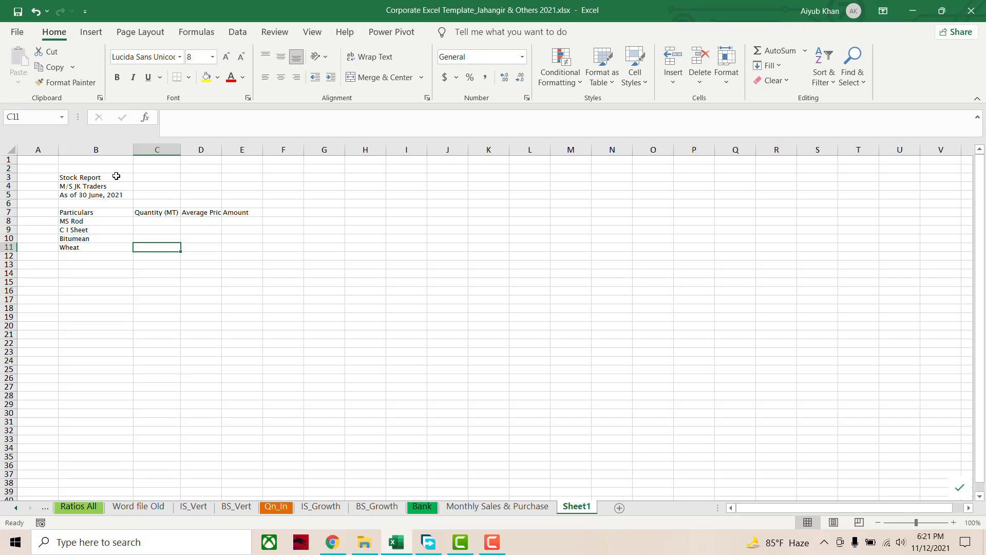
pyautogui.press('Up')
pyautogui.press('Up')
pyautogui.press('Up')
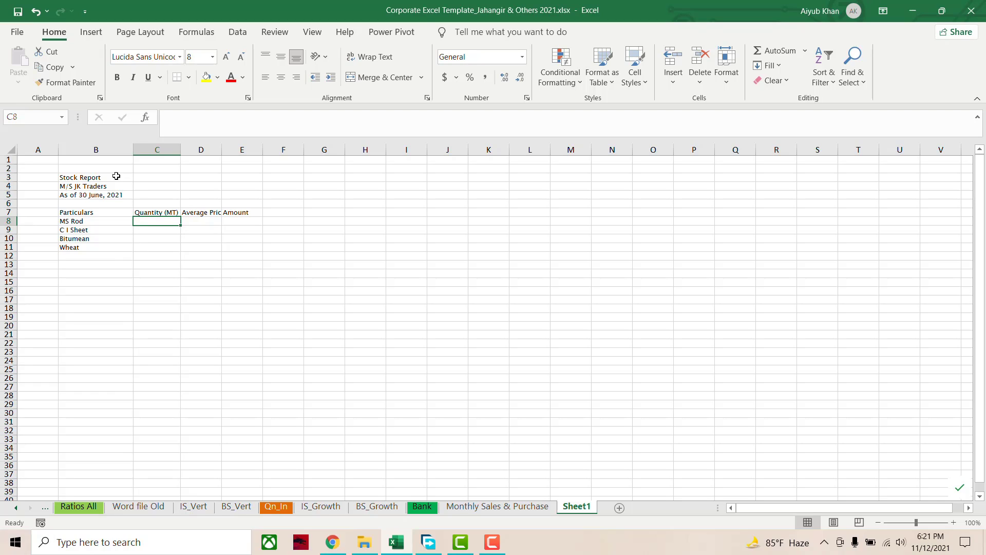
# Enter the quantities 500, 1000, 22000 and 59000 in C8:C11
pyautogui.write('50')
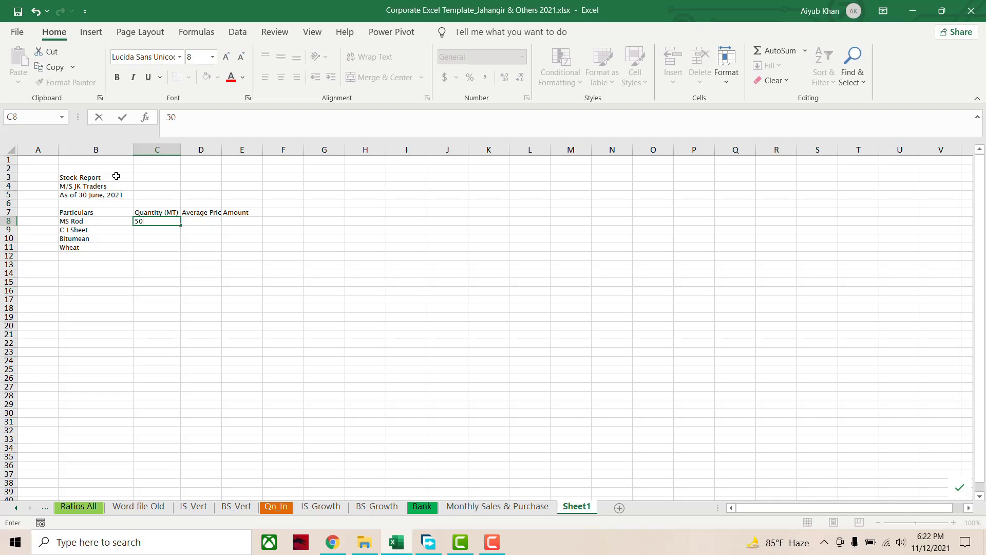
pyautogui.write('0')
pyautogui.press('Return')
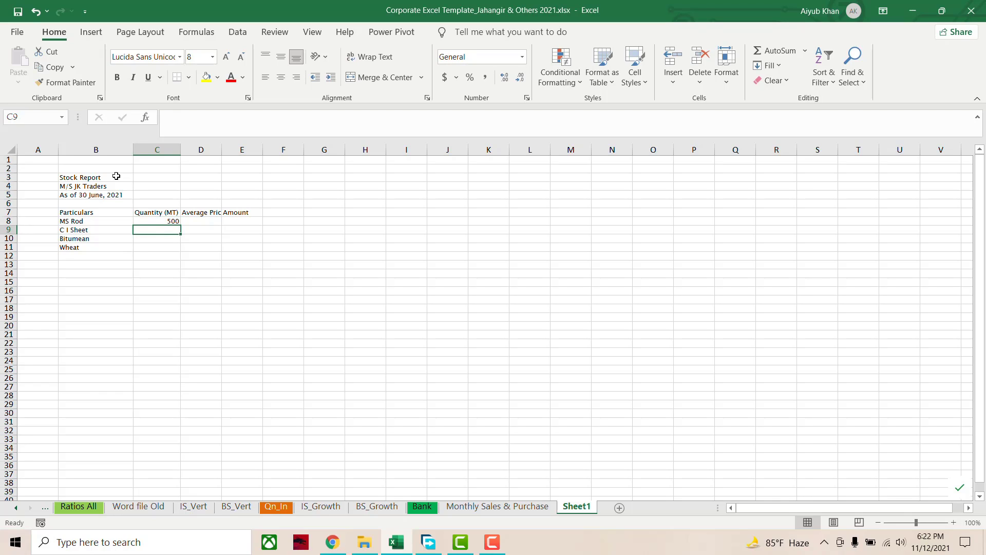
pyautogui.write('1000')
pyautogui.press('Return')
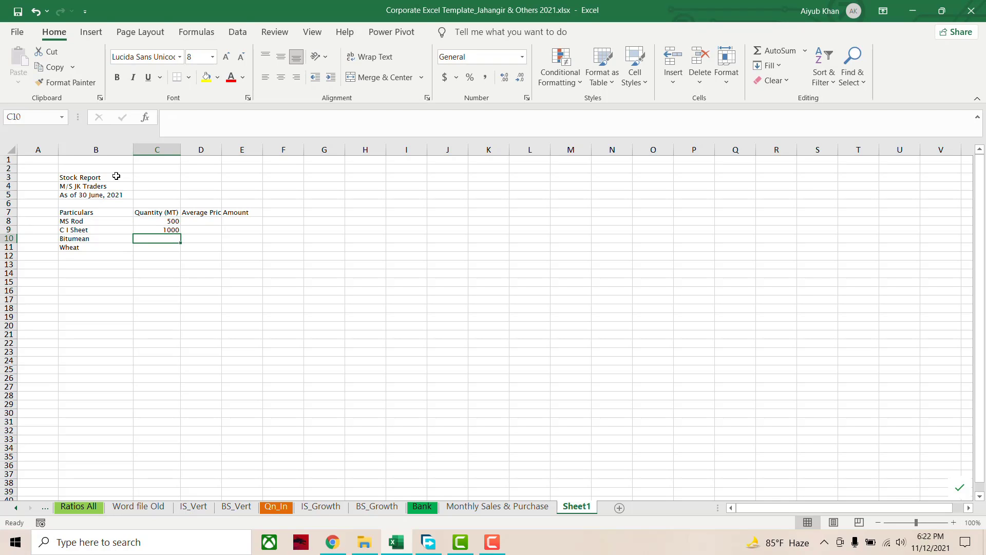
pyautogui.write('2')
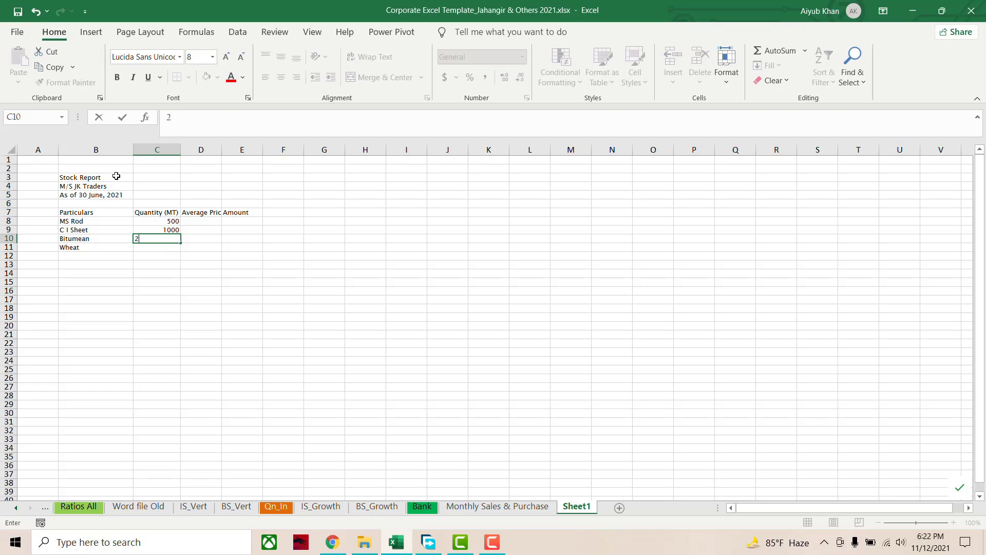
pyautogui.write('000')
pyautogui.press('BackSpace')
pyautogui.press('BackSpace')
pyautogui.press('BackSpace')
pyautogui.press('BackSpace')
pyautogui.write('2')
pyautogui.write('2000')
pyautogui.press('Return')
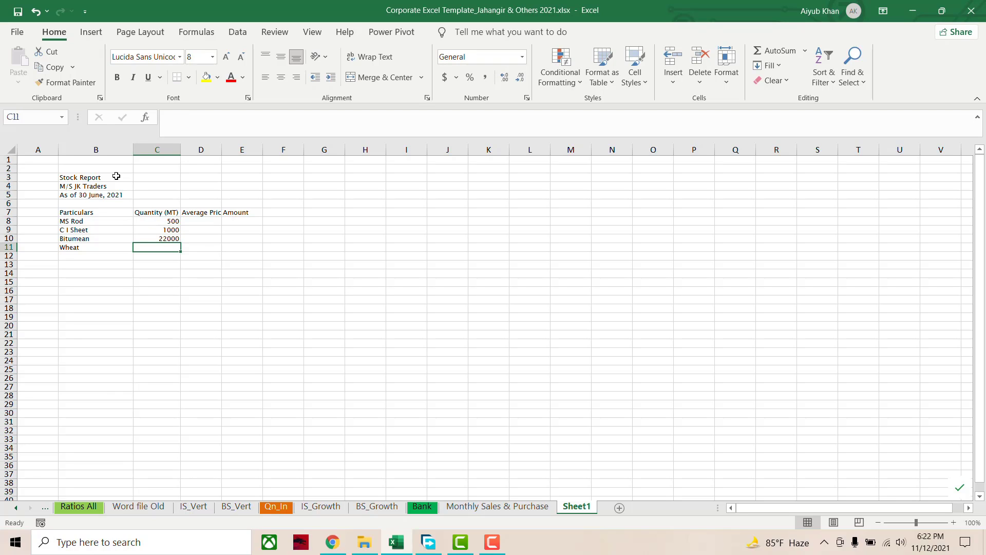
pyautogui.write('59')
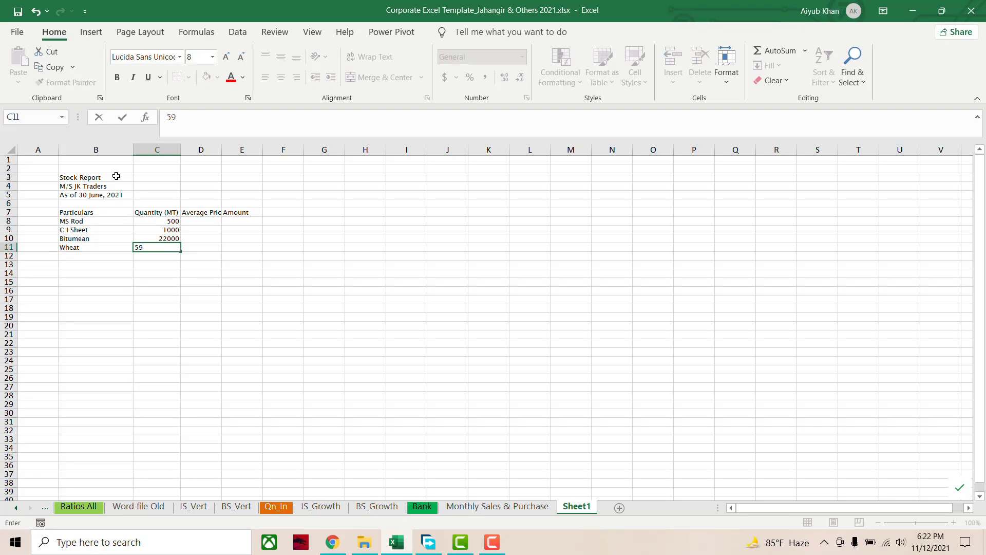
pyautogui.write('000')
pyautogui.press('Return')
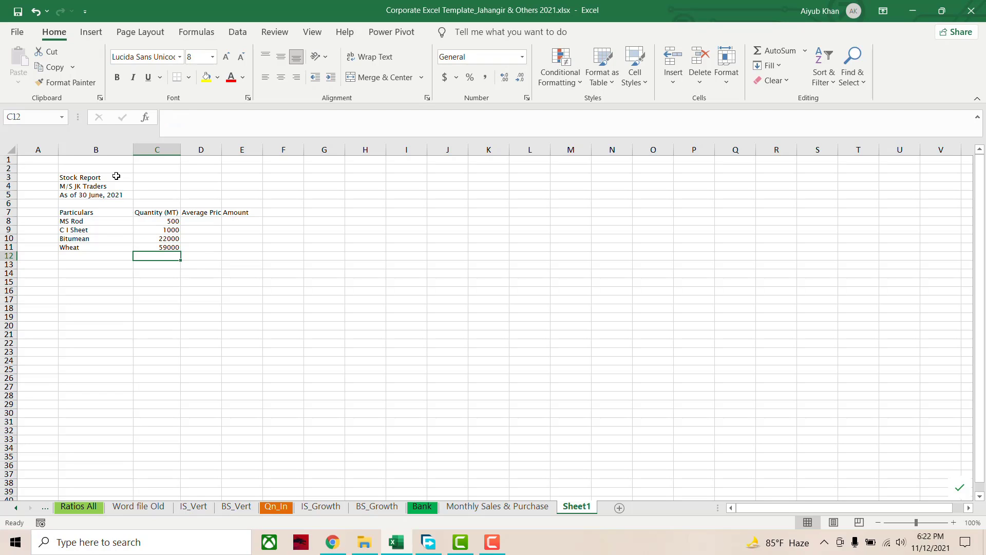
# Format the quantities C8:C11 in Comma Style with no decimals
pyautogui.moveTo(172, 221); pyautogui.dragTo(170, 243)
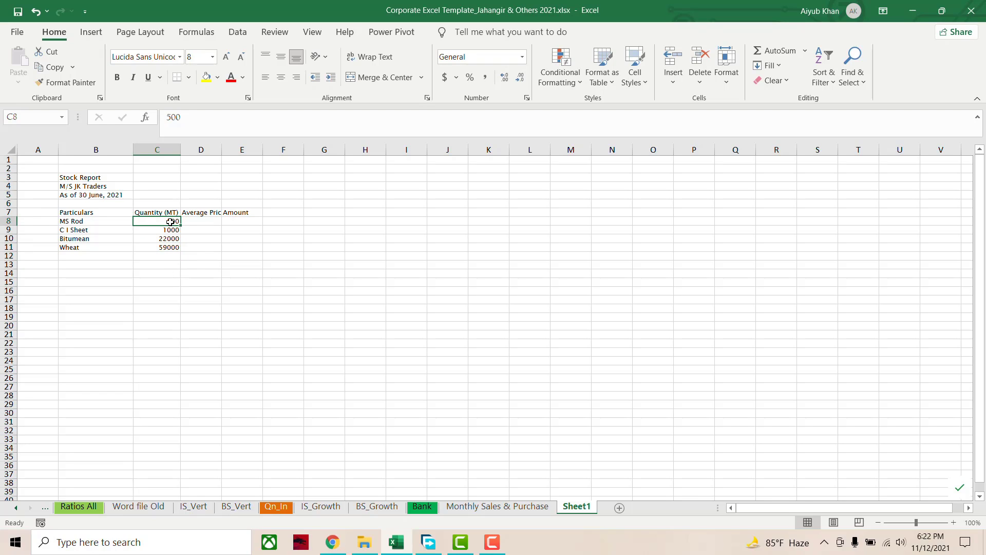
pyautogui.click(486, 77)
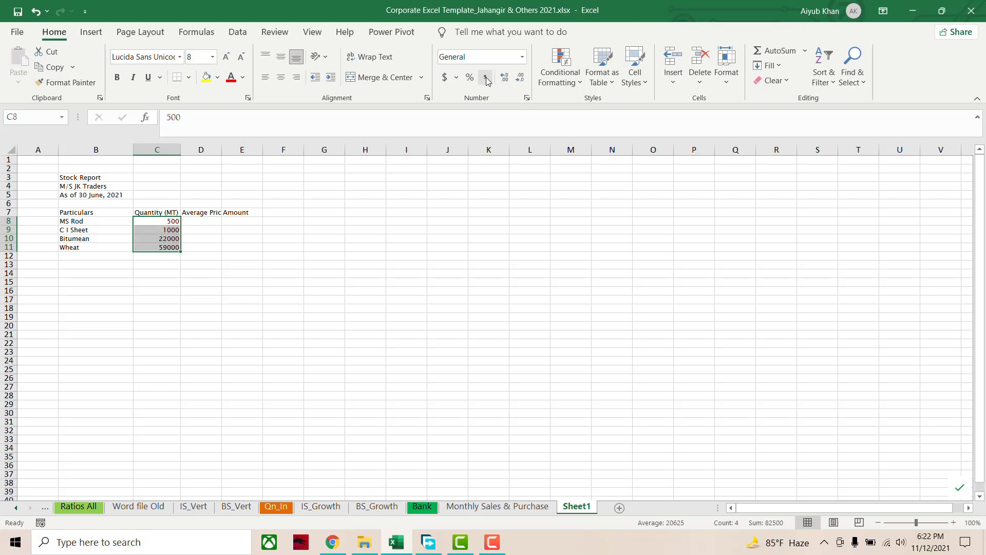
pyautogui.click(520, 78)
pyautogui.click(521, 79)
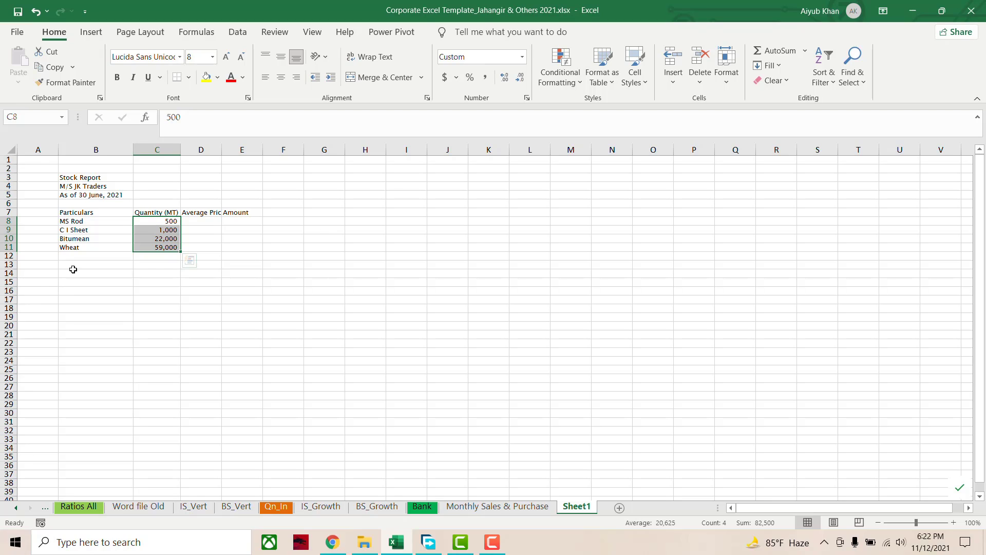
pyautogui.click(205, 222)
pyautogui.moveTo(241, 221); pyautogui.dragTo(239, 250)
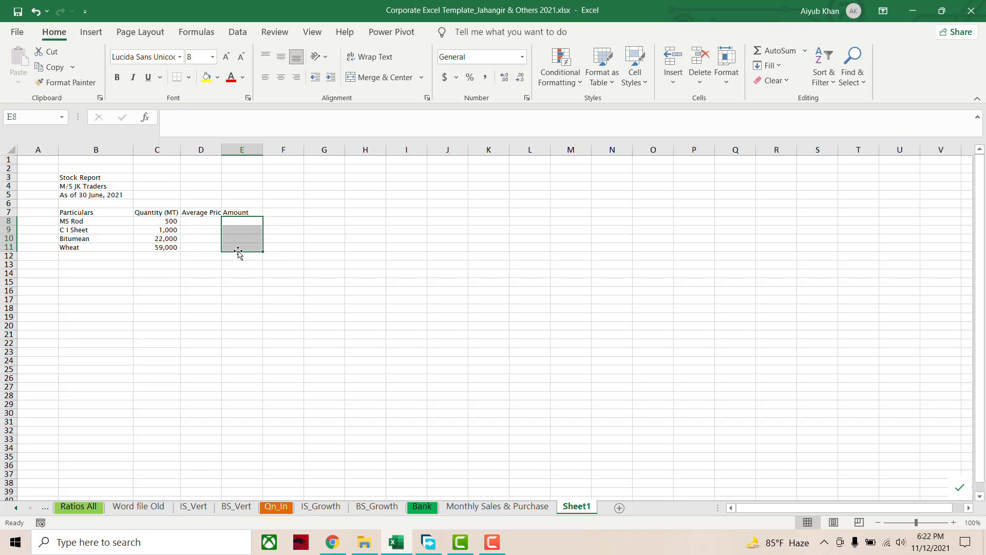
# Enter the amounts 35, 50, 880 and 1534 in E8:E11
pyautogui.click(234, 221)
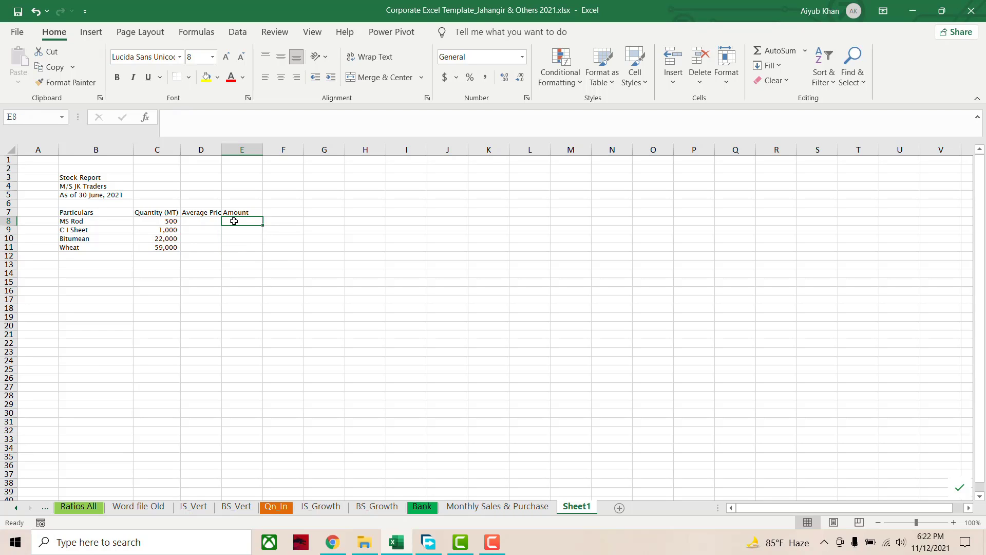
pyautogui.write('35')
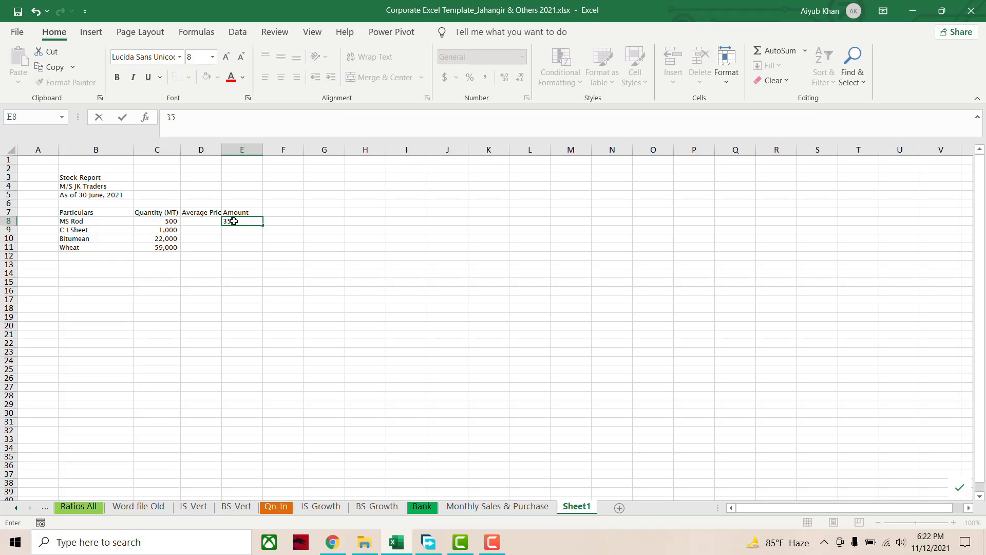
pyautogui.write('00')
pyautogui.press('BackSpace')
pyautogui.press('BackSpace')
pyautogui.press('Return')
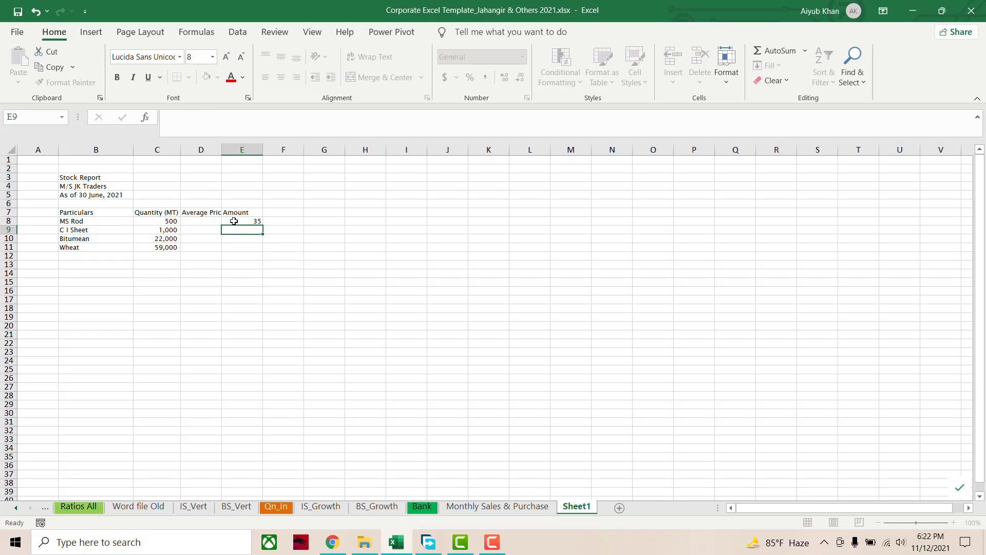
pyautogui.write('500')
pyautogui.press('Return')
pyautogui.press('Up')
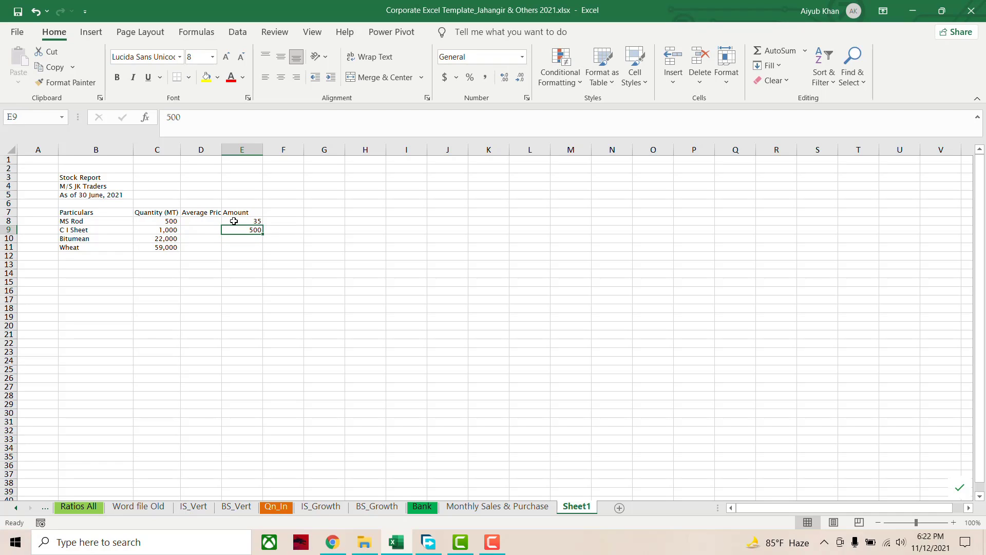
pyautogui.write('50')
pyautogui.press('Return')
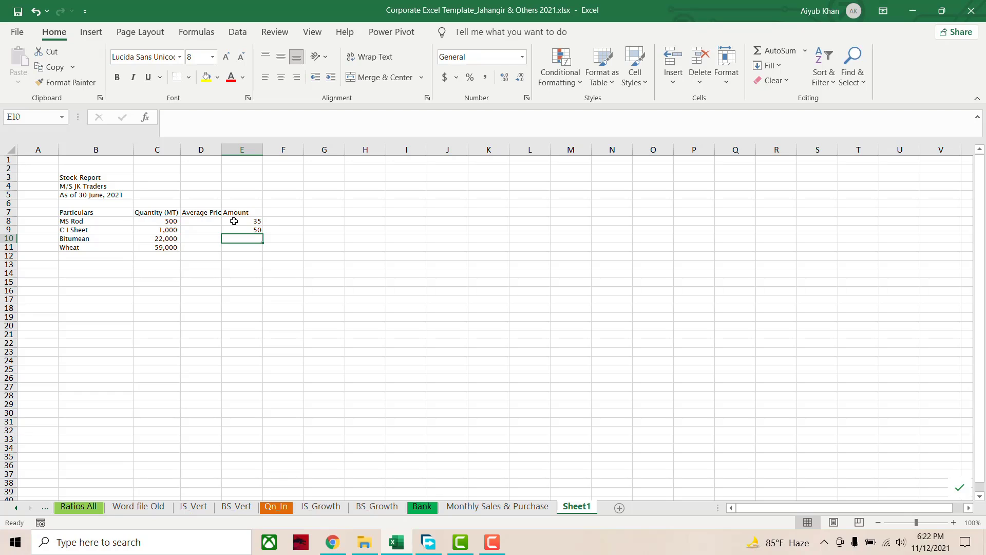
pyautogui.write('880')
pyautogui.press('Return')
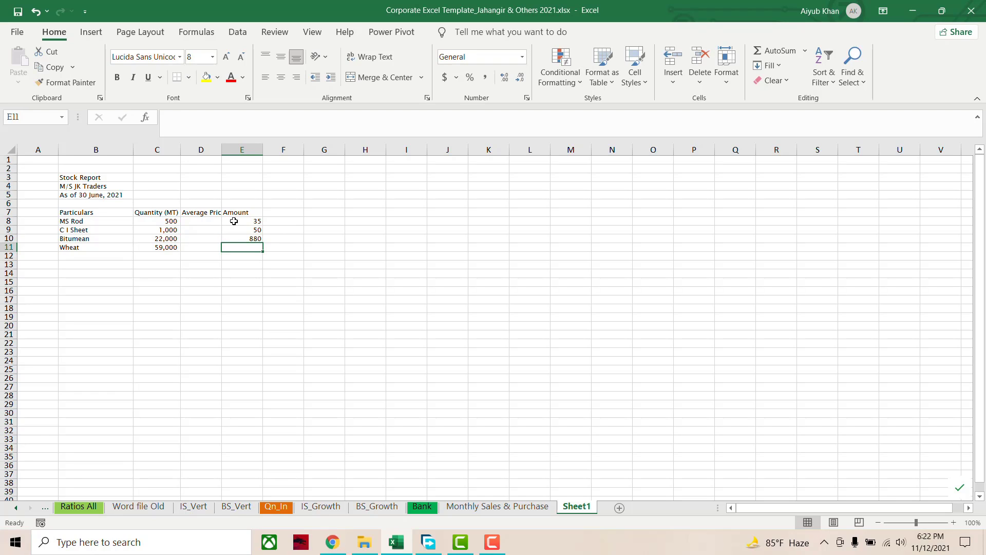
pyautogui.write('1534')
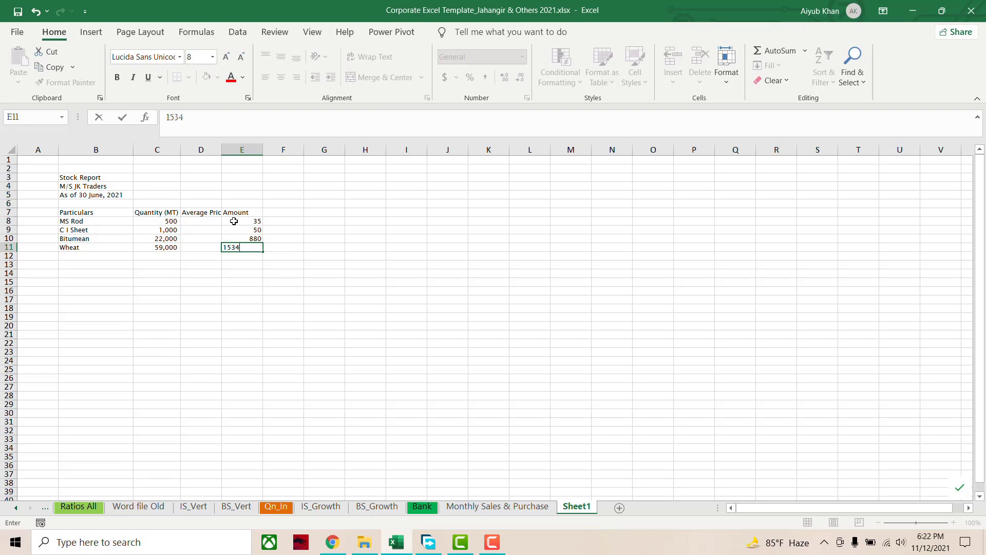
pyautogui.press('Return')
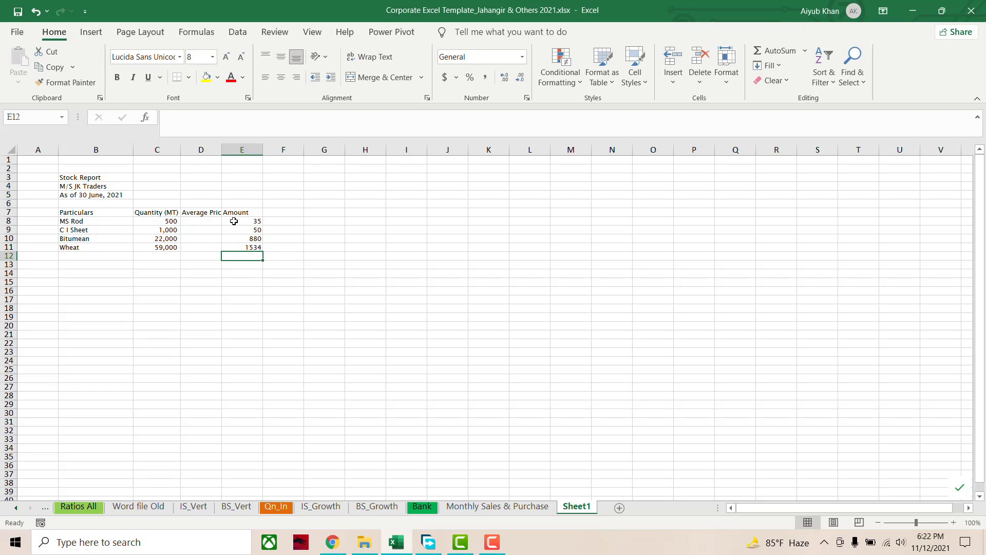
# Format the amounts in Comma Style with two decimals, showing 35.00 through 1,534.00
pyautogui.moveTo(233, 221); pyautogui.dragTo(242, 256)
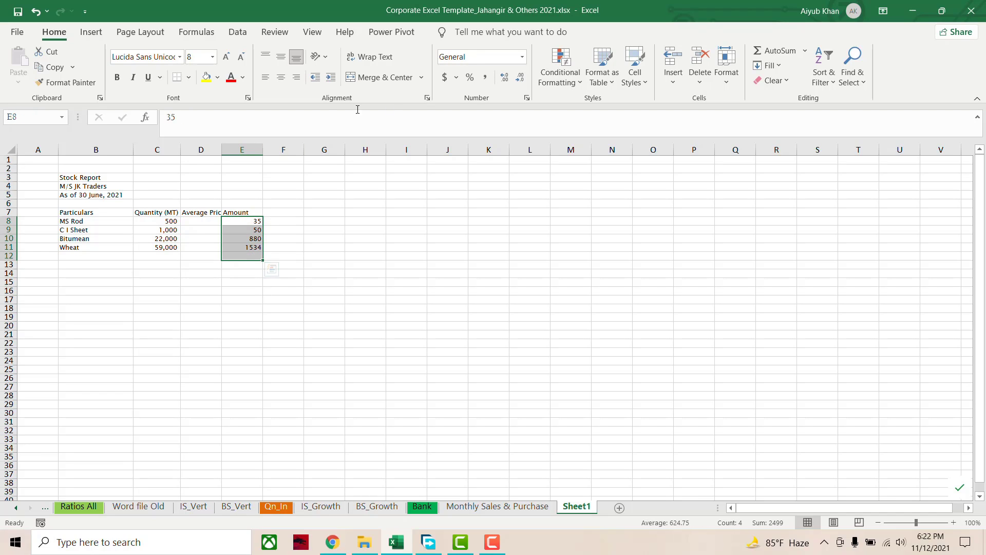
pyautogui.click(484, 77)
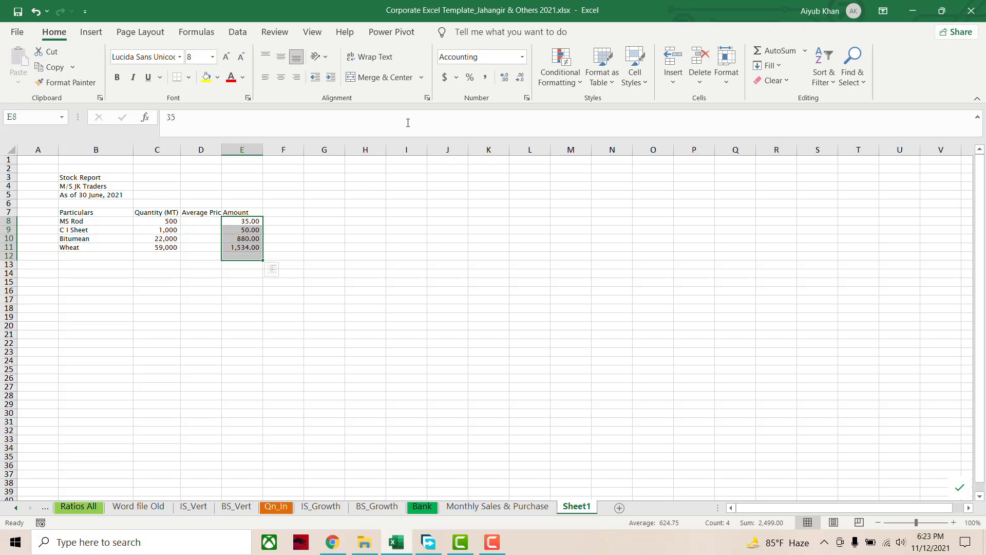
pyautogui.click(527, 99)
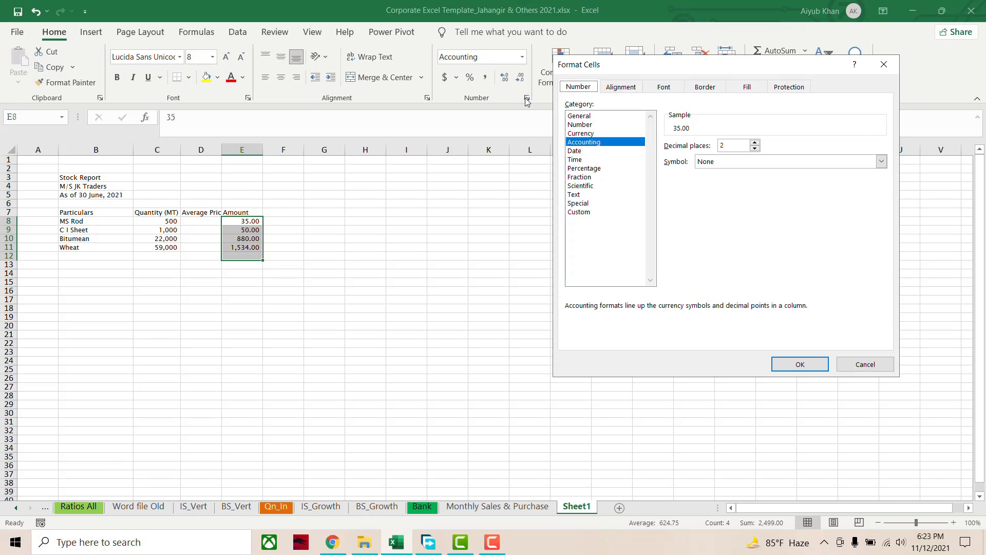
pyautogui.click(579, 124)
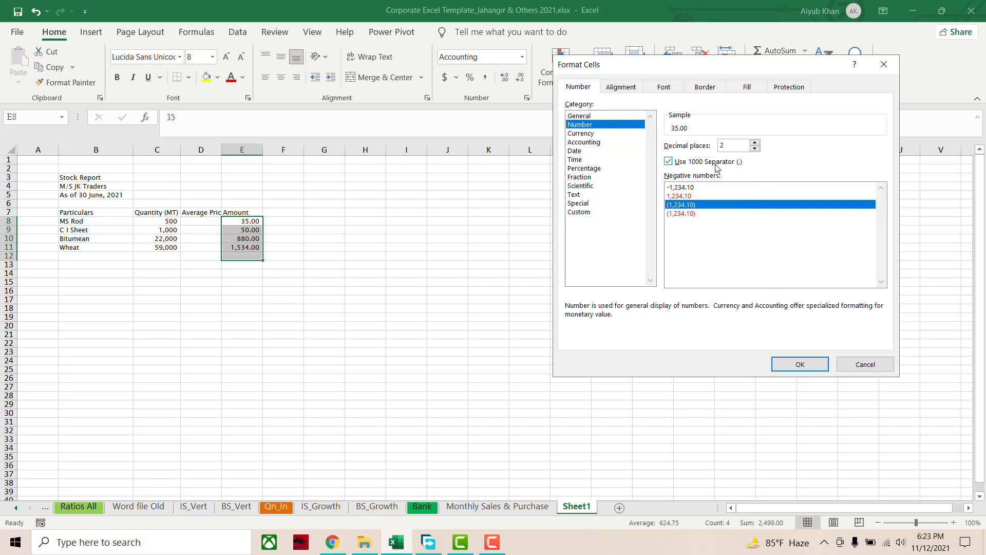
pyautogui.click(755, 148)
pyautogui.click(755, 148)
pyautogui.click(801, 365)
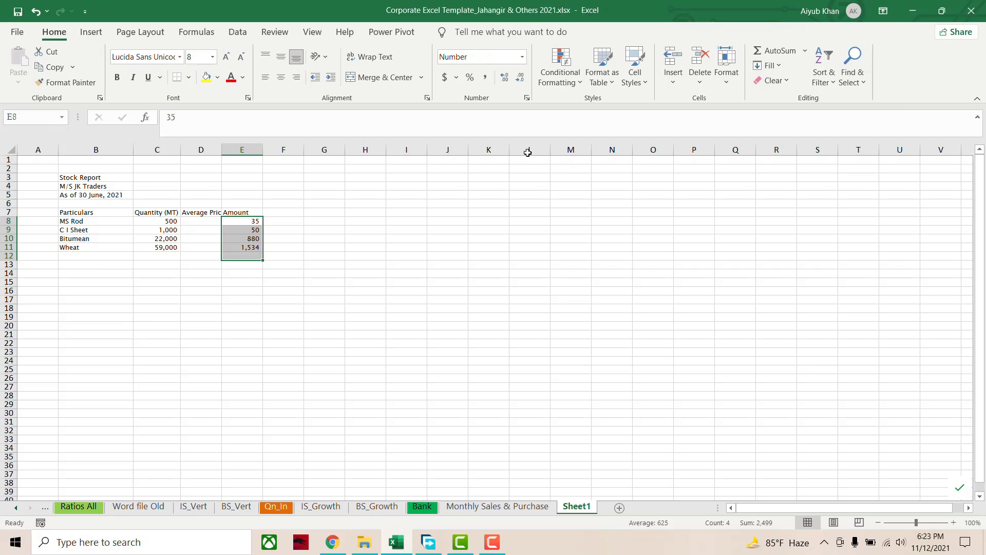
pyautogui.click(485, 78)
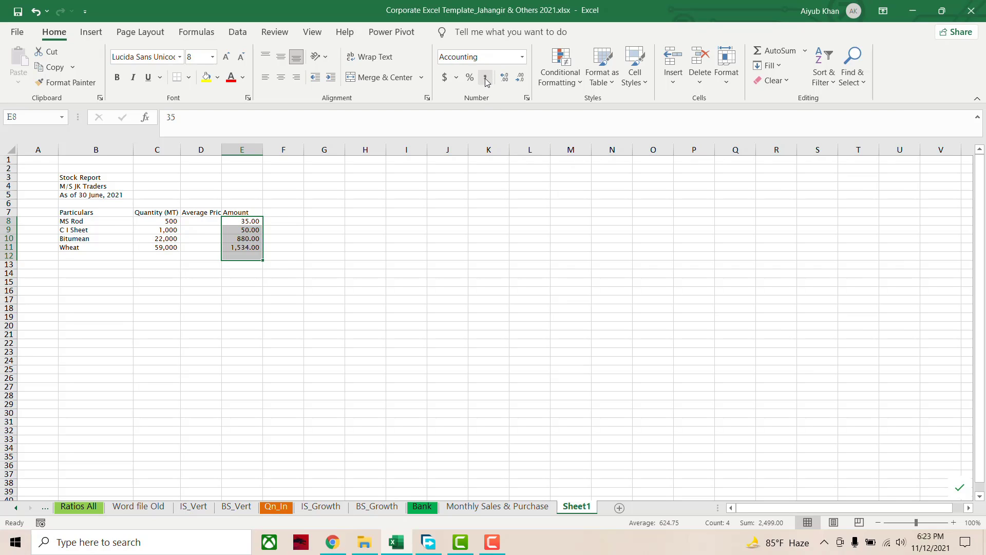
pyautogui.click(247, 212)
# Rename the Amount heading to 'Amount (BDT Mil.)' and autofit columns D and E
pyautogui.doubleClick(222, 149)
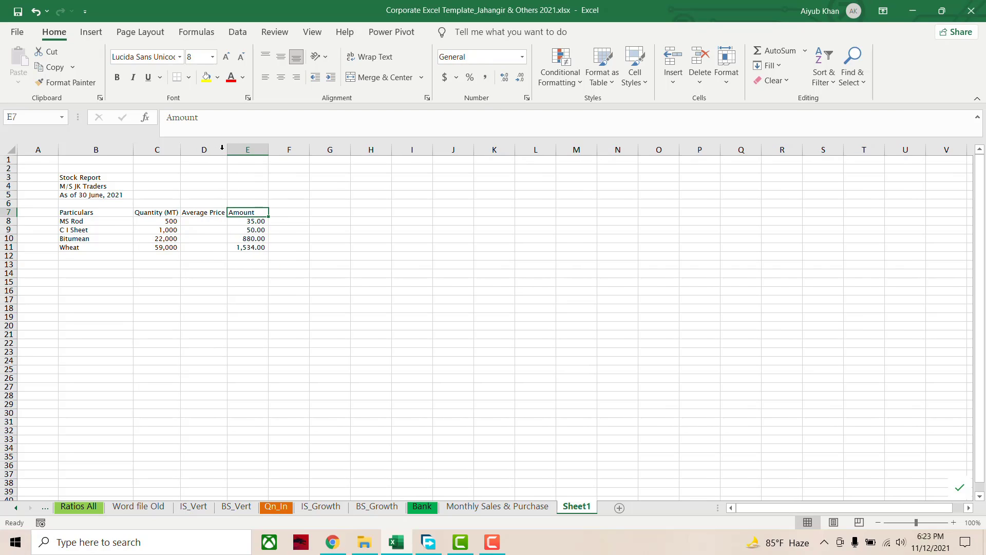
pyautogui.click(209, 117)
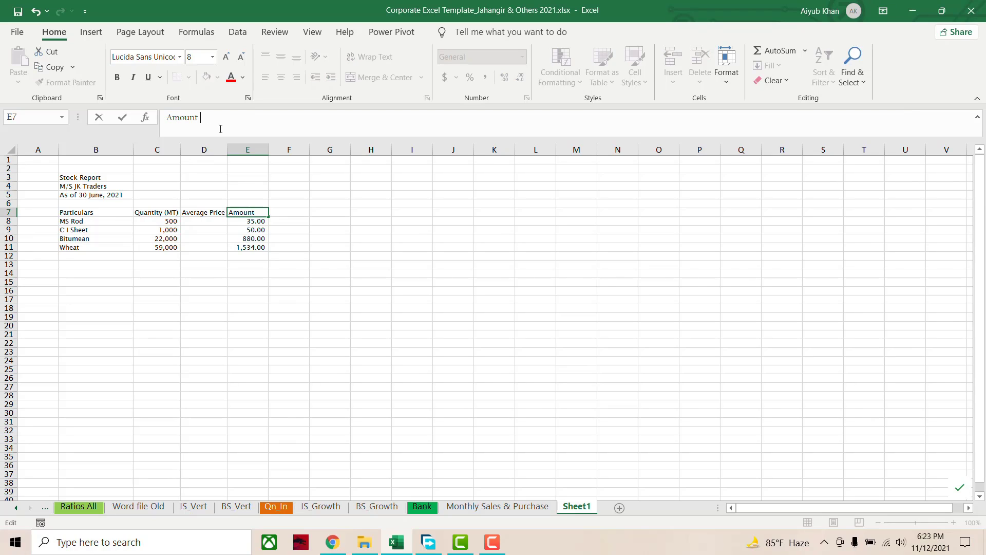
pyautogui.write('(BDT')
pyautogui.write(' Mil.)')
pyautogui.press('Return')
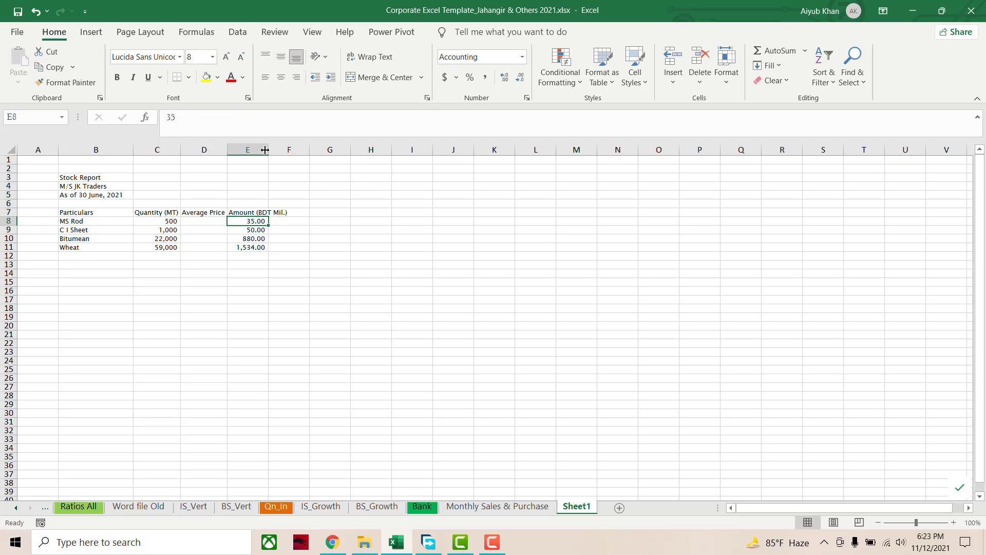
pyautogui.doubleClick(268, 149)
pyautogui.click(228, 252)
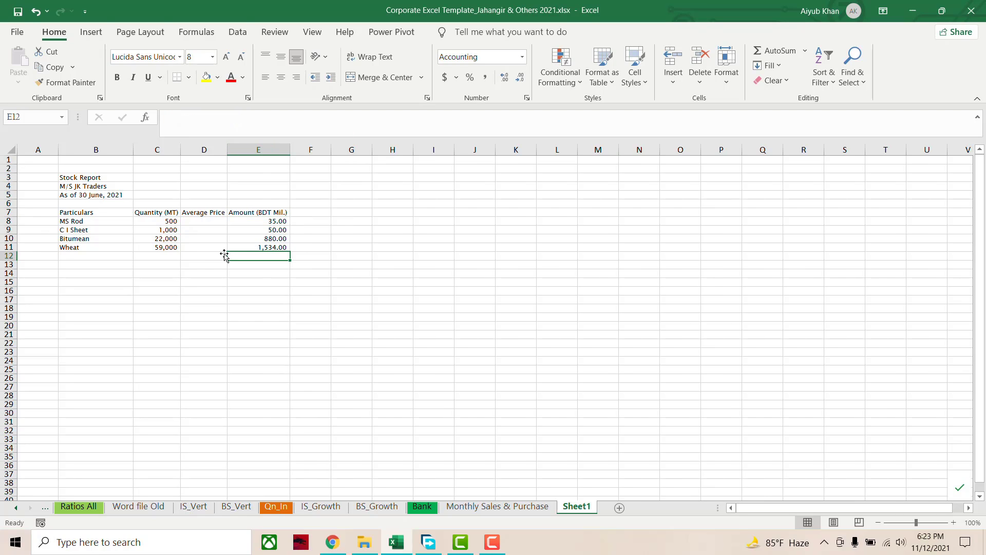
pyautogui.click(104, 255)
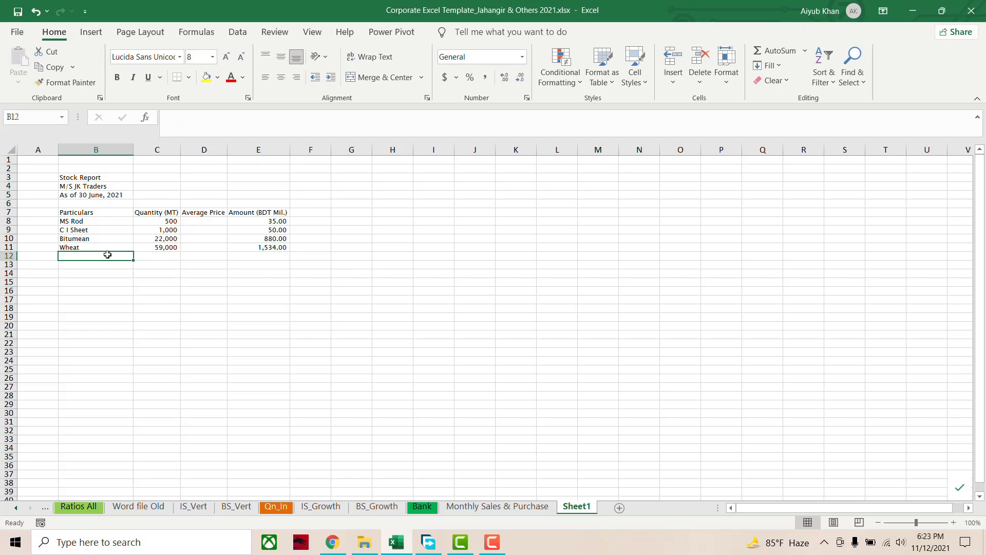
# Add a Total row in row 12 with =SUM(C8:C11) across C12:E12, giving 82,500 and 2,499.00
pyautogui.write('Total')
pyautogui.press('Tab')
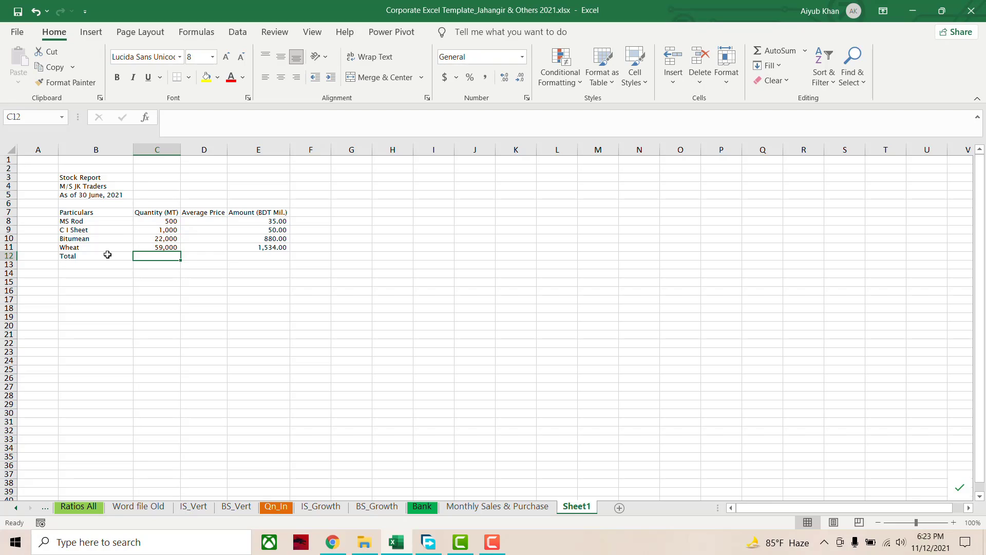
pyautogui.hotkey('shift', 'Right')
pyautogui.hotkey('shift', 'Right')
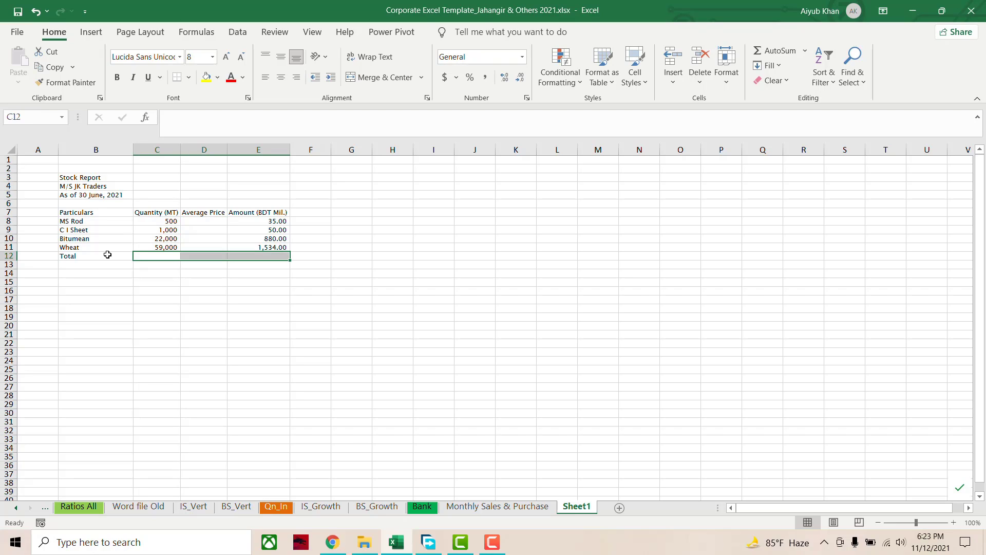
pyautogui.write('=Sum')
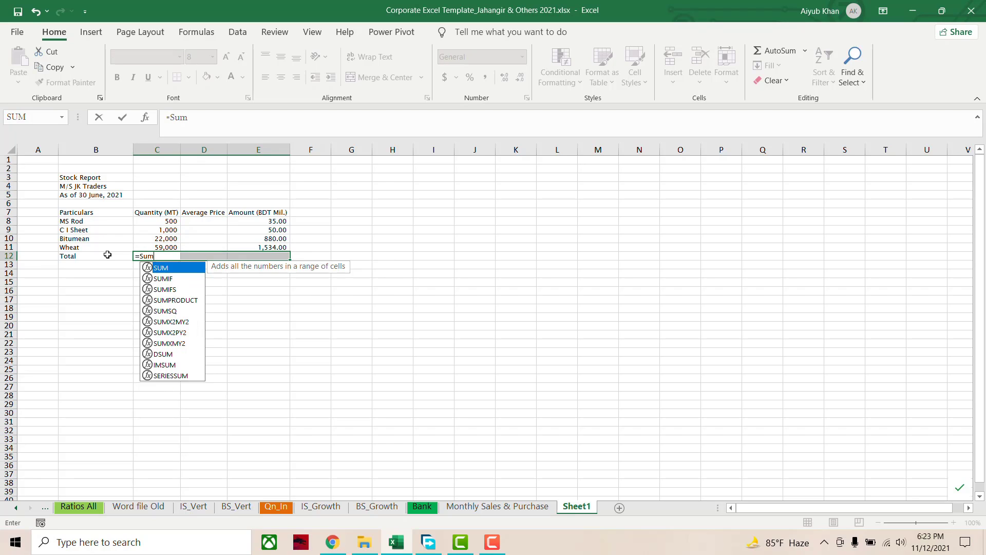
pyautogui.write('(')
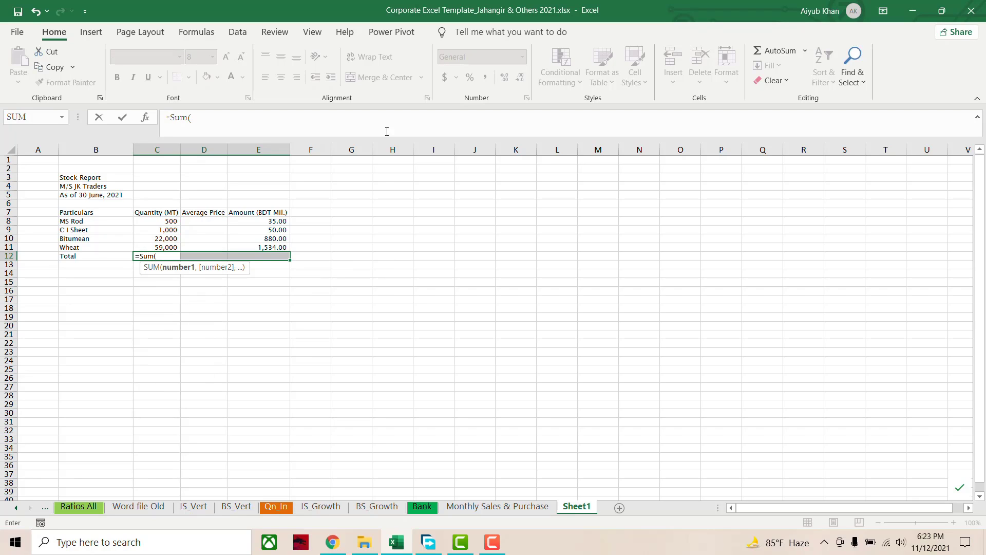
pyautogui.moveTo(163, 222); pyautogui.dragTo(163, 243)
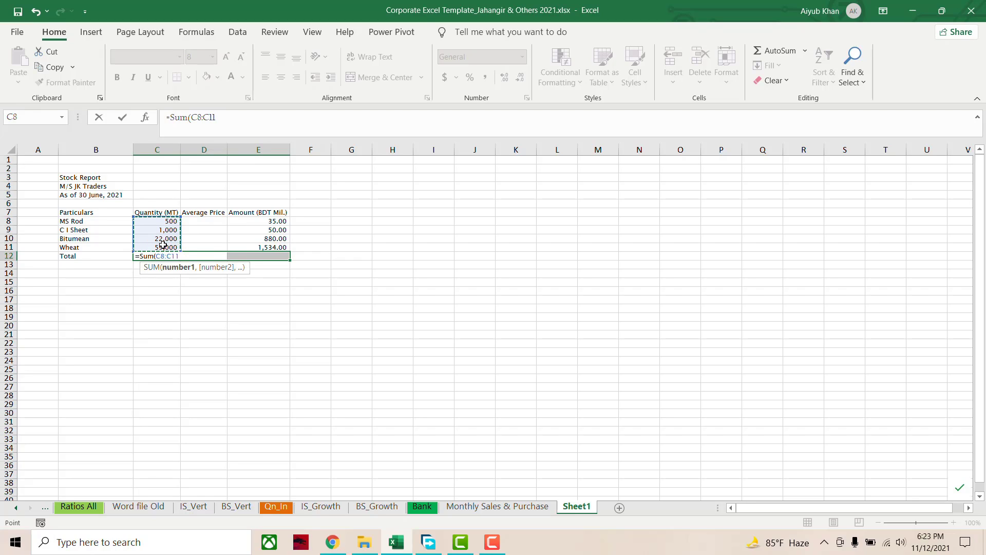
pyautogui.write(')')
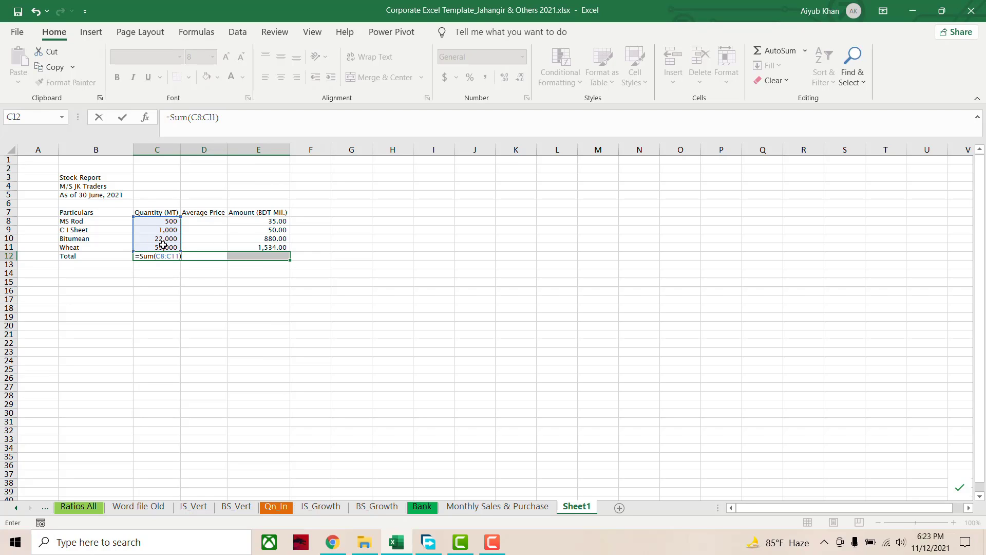
pyautogui.hotkey('ctrl', 'Return')
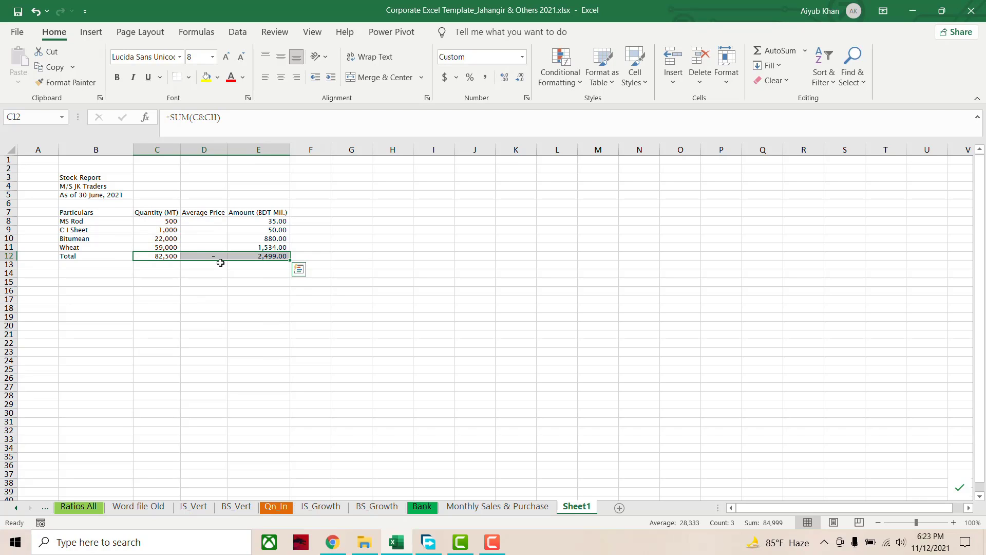
pyautogui.moveTo(203, 222); pyautogui.dragTo(208, 249)
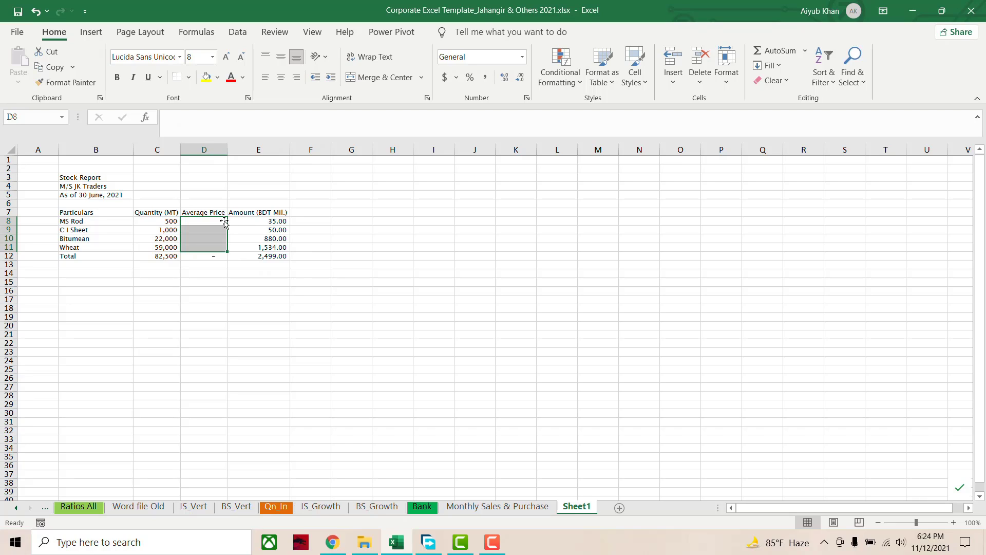
# Fill D8:D11 with the average price formula amount×1,000,000 ÷ quantity
pyautogui.write('=')
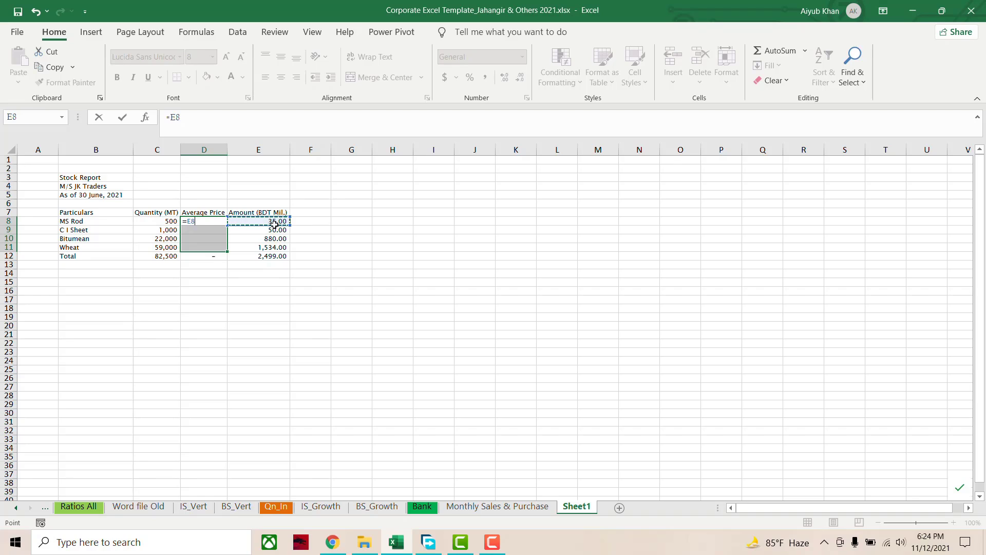
pyautogui.moveTo(275, 219)
pyautogui.mouseDown()
pyautogui.moveTo(273, 240)
pyautogui.moveTo(273, 223)
pyautogui.mouseUp()
pyautogui.write('/')
pyautogui.click(150, 221)
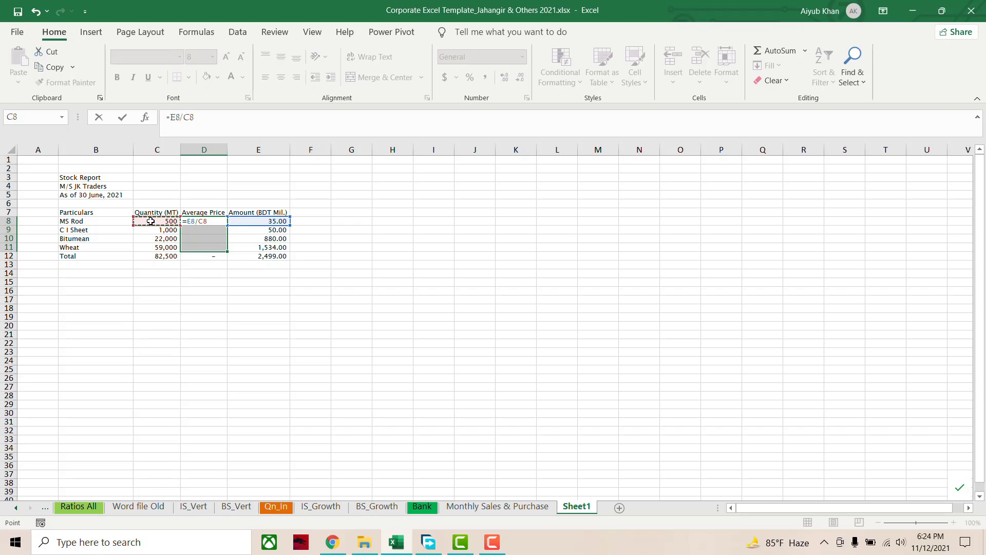
pyautogui.click(195, 221)
pyautogui.write('*')
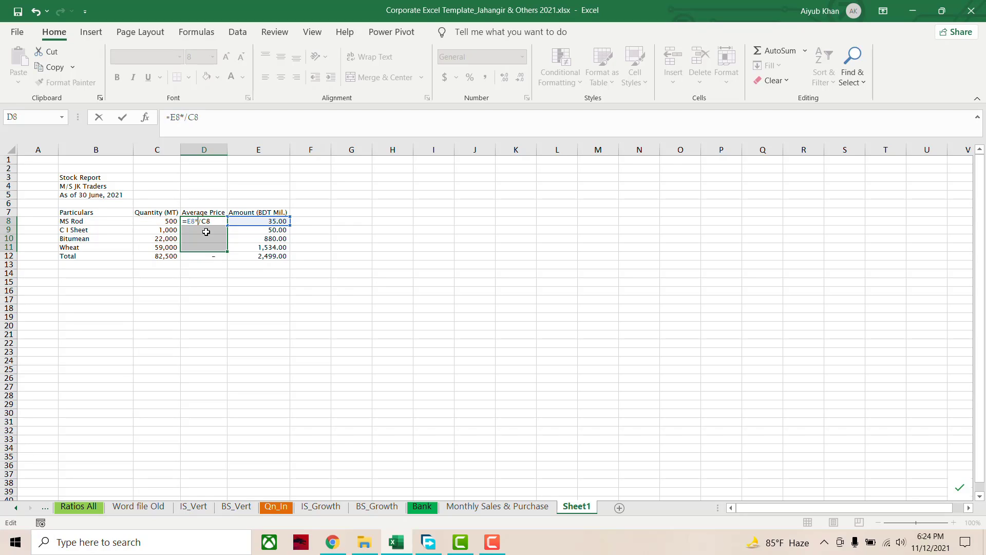
pyautogui.write('1')
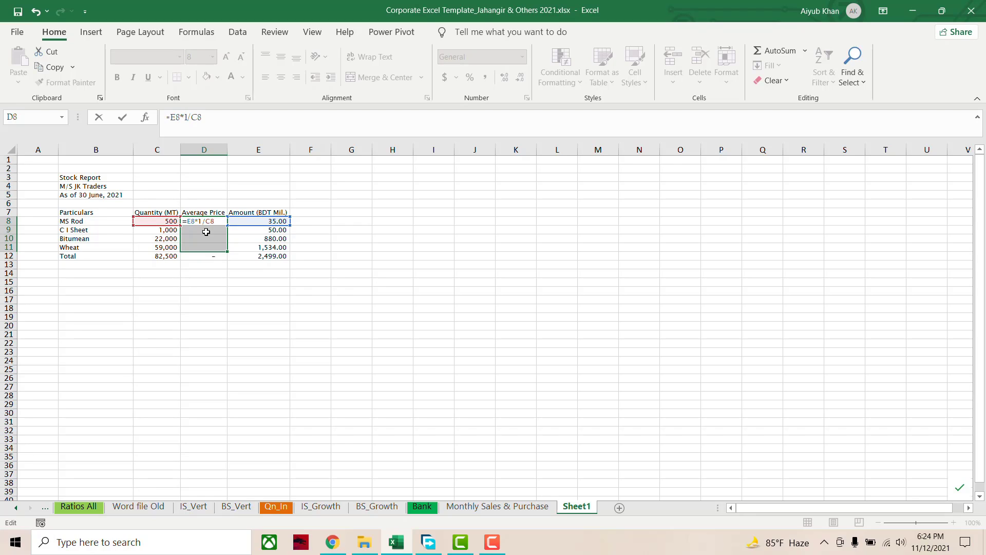
pyautogui.write('0000')
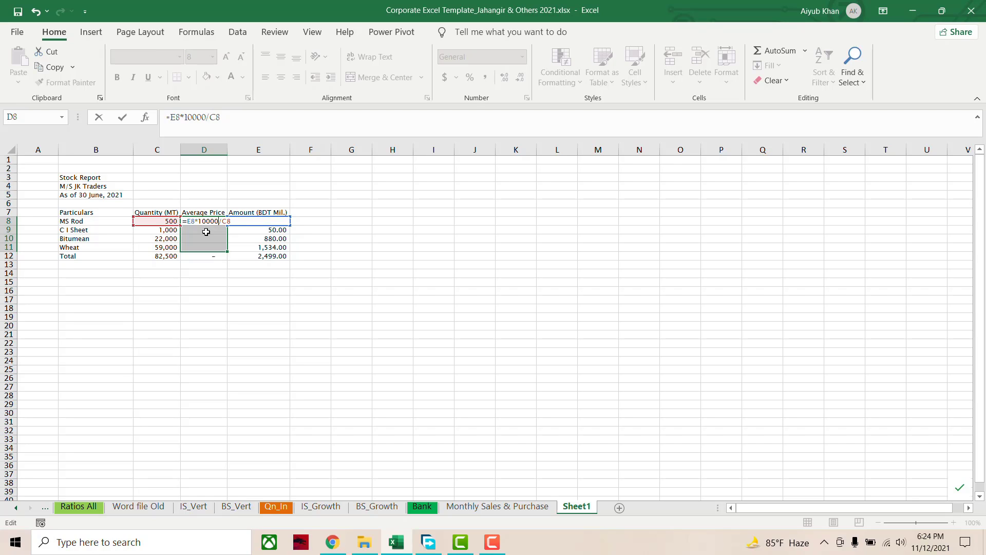
pyautogui.write('00')
pyautogui.hotkey('ctrl', 'Return')
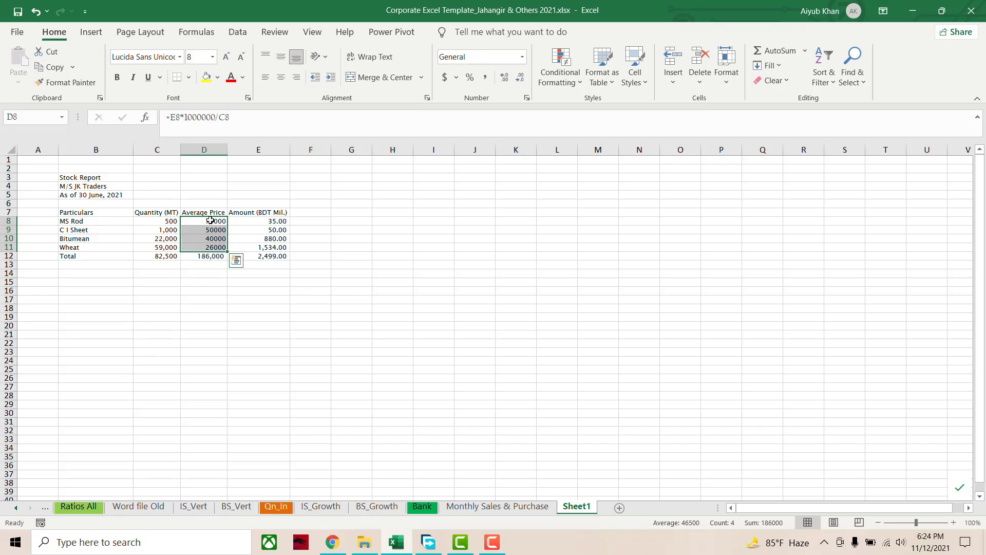
# Format the prices D8:D12 in Accounting style with two decimals
pyautogui.moveTo(210, 221); pyautogui.dragTo(208, 256)
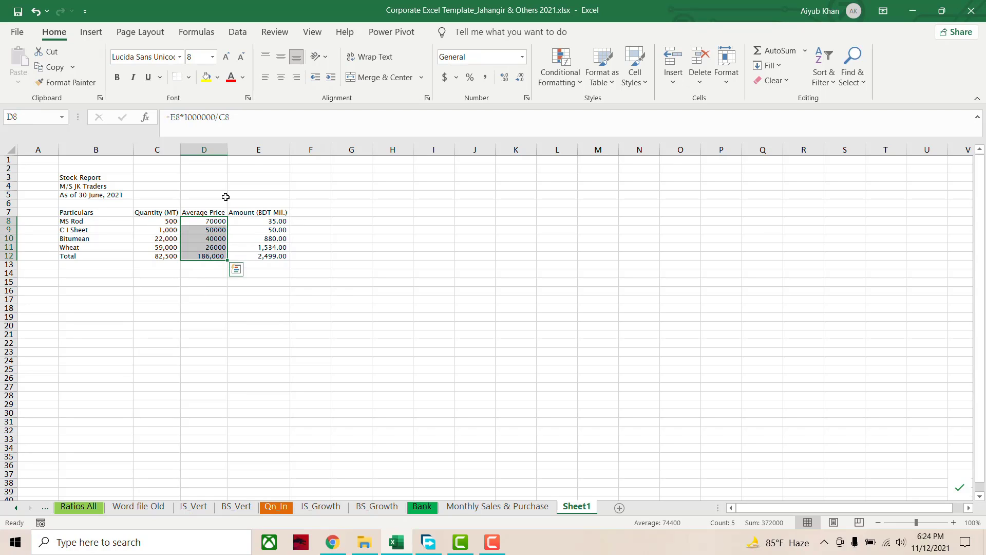
pyautogui.click(485, 77)
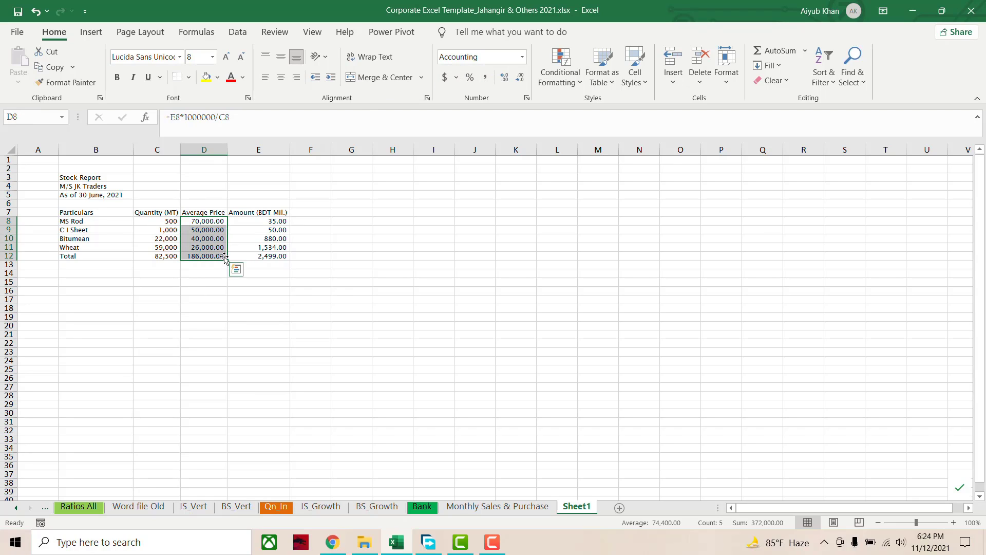
pyautogui.click(520, 77)
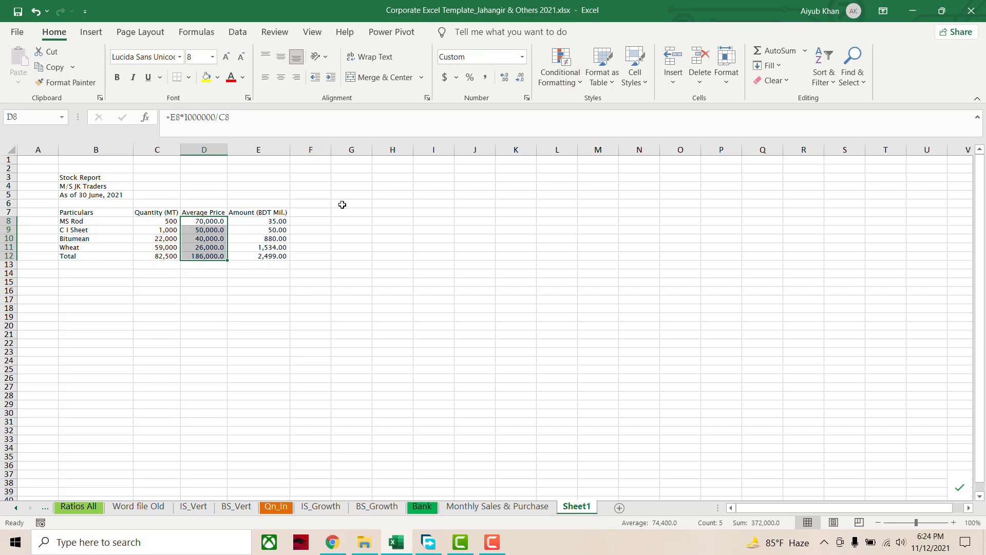
pyautogui.click(486, 78)
pyautogui.click(212, 255)
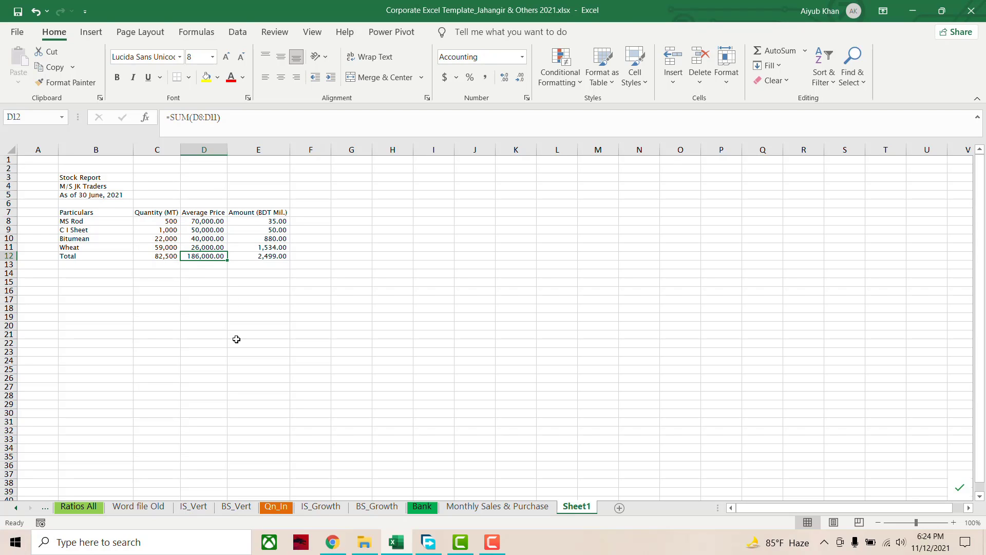
# Replace the D12 total with =AVERAGE(D8:D11), which shows 46,500.00
pyautogui.write('=AVER')
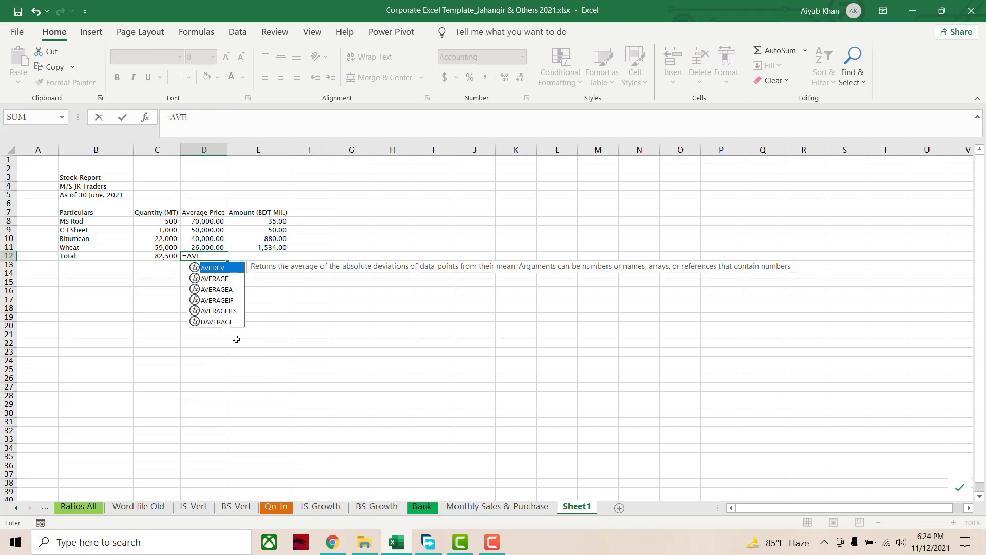
pyautogui.write('AGE(')
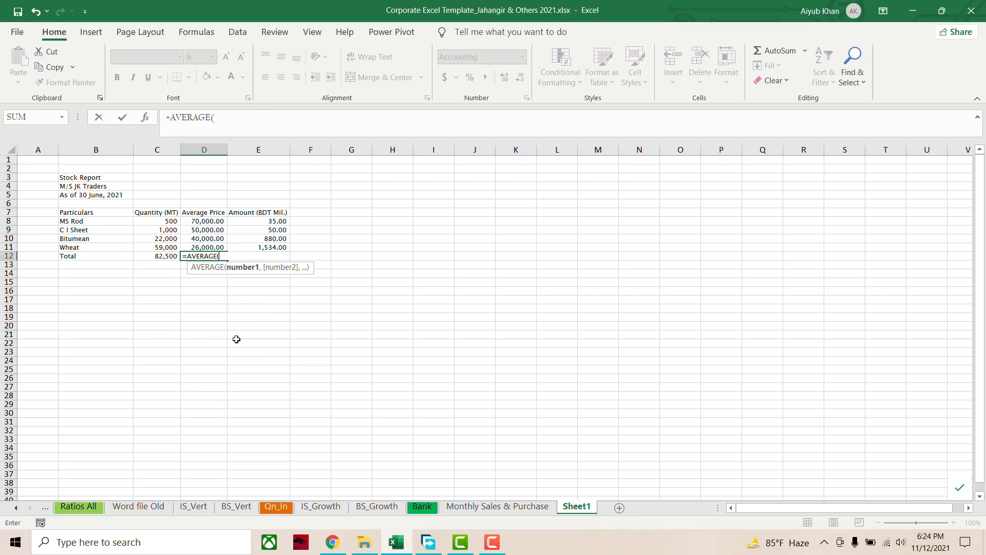
pyautogui.click(201, 222)
pyautogui.moveTo(201, 222); pyautogui.dragTo(203, 248)
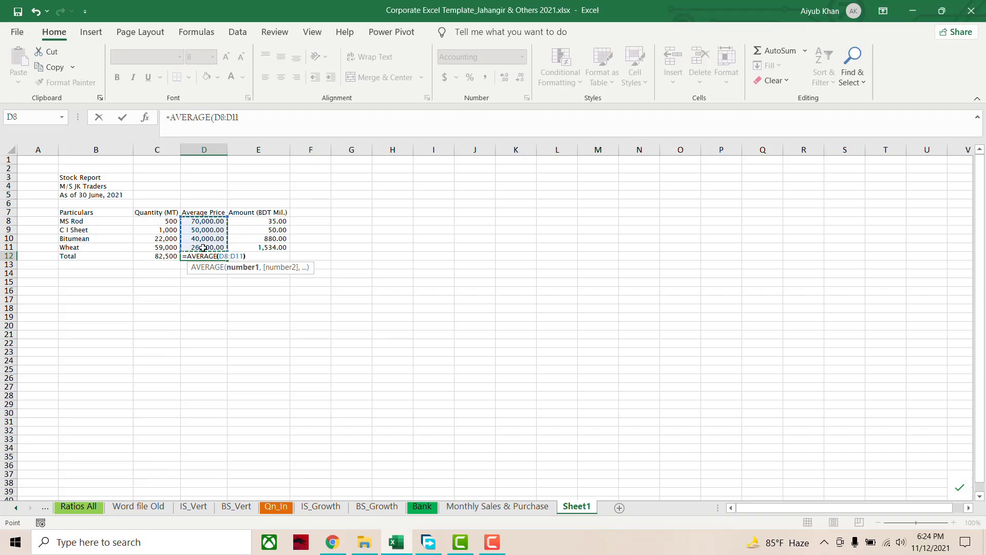
pyautogui.press('Return')
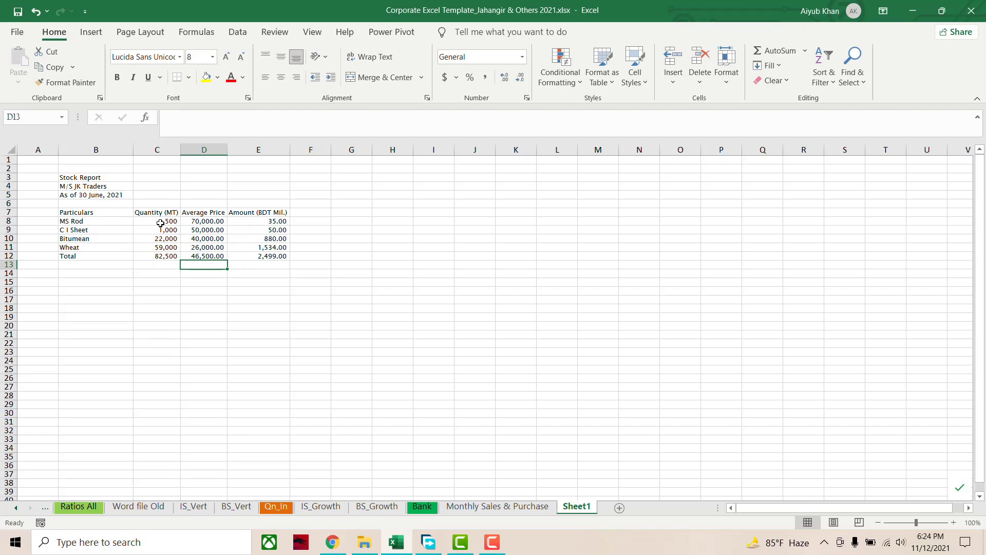
pyautogui.moveTo(196, 224); pyautogui.dragTo(200, 248)
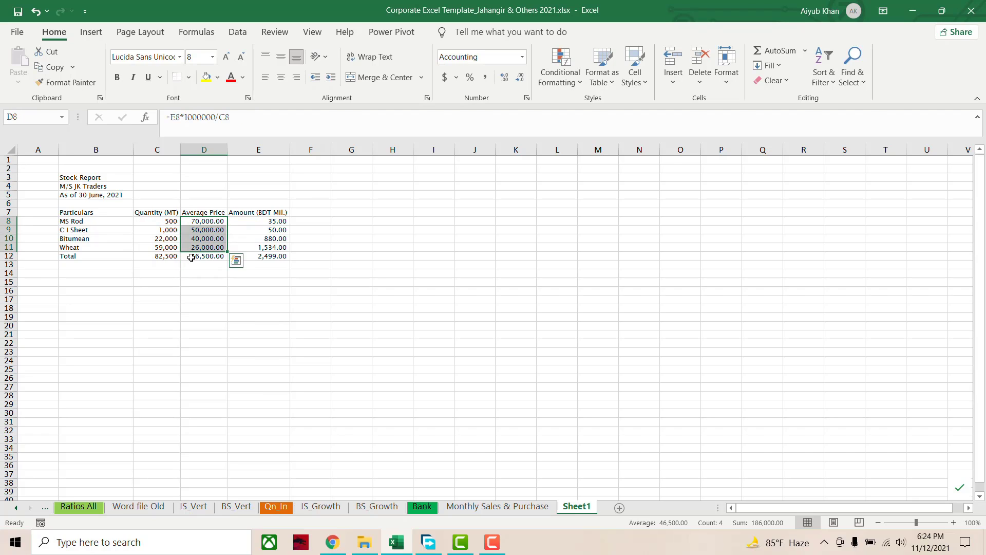
pyautogui.click(191, 258)
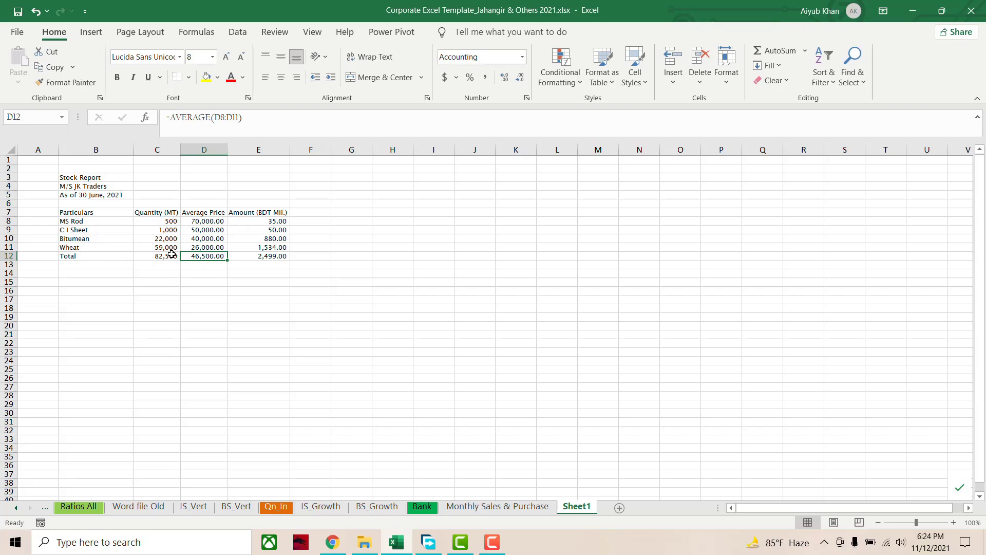
# Make the Total row B12:E12 and the header row B7:E7 bold
pyautogui.moveTo(97, 255); pyautogui.dragTo(261, 254)
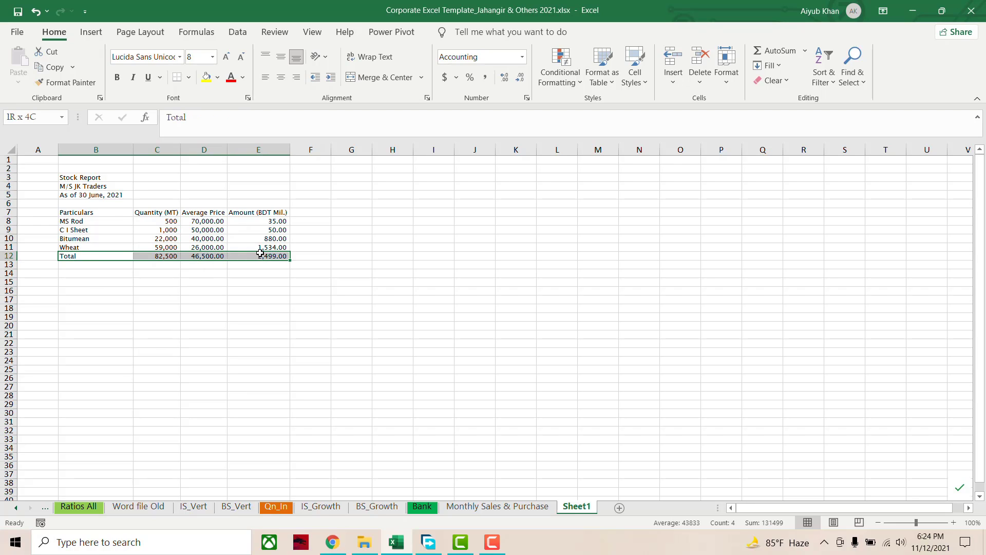
pyautogui.click(117, 77)
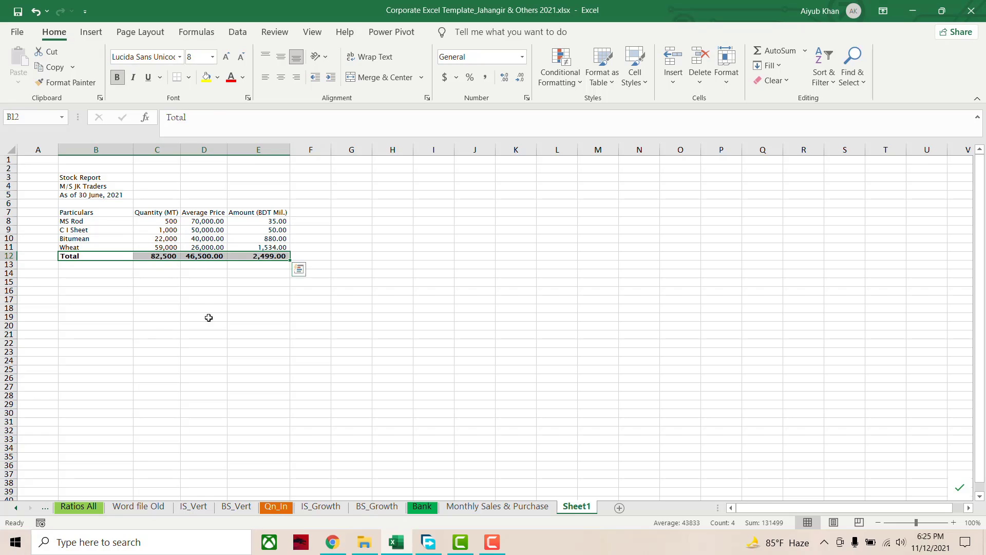
pyautogui.click(194, 299)
pyautogui.click(82, 211)
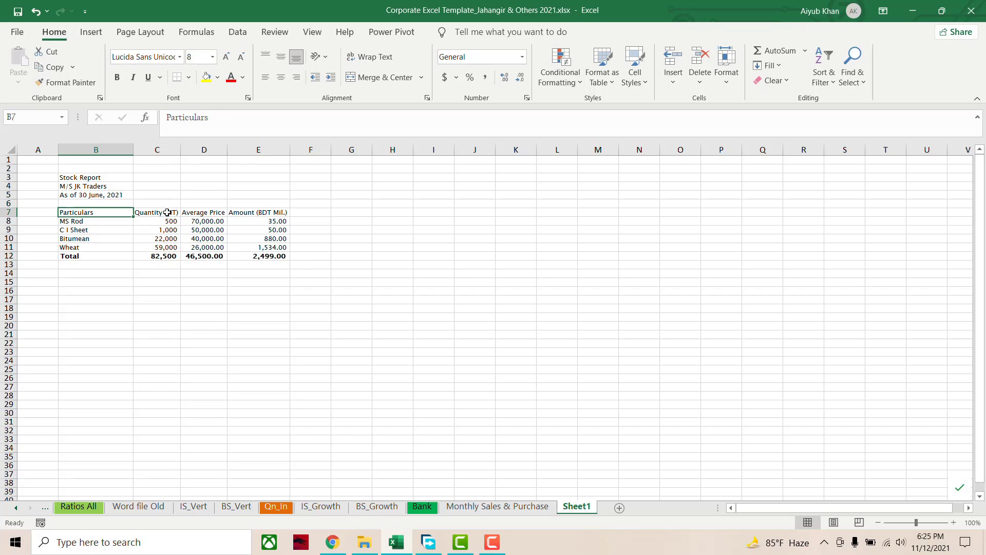
pyautogui.moveTo(167, 213); pyautogui.dragTo(251, 212)
pyautogui.click(117, 77)
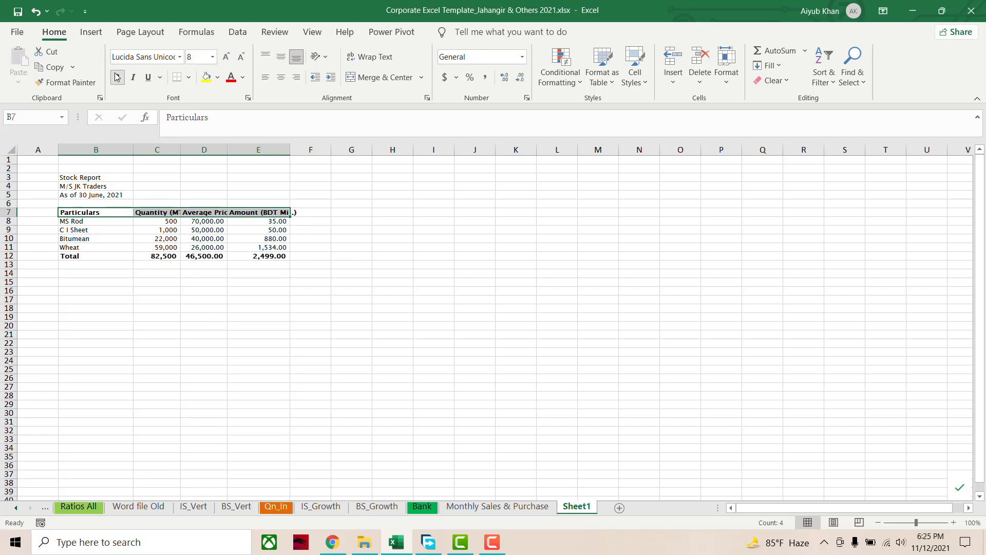
# Widen columns C, D and E so headers like Quantity (MT) fit
pyautogui.moveTo(180, 150); pyautogui.dragTo(242, 148)
pyautogui.moveTo(305, 150); pyautogui.dragTo(315, 149)
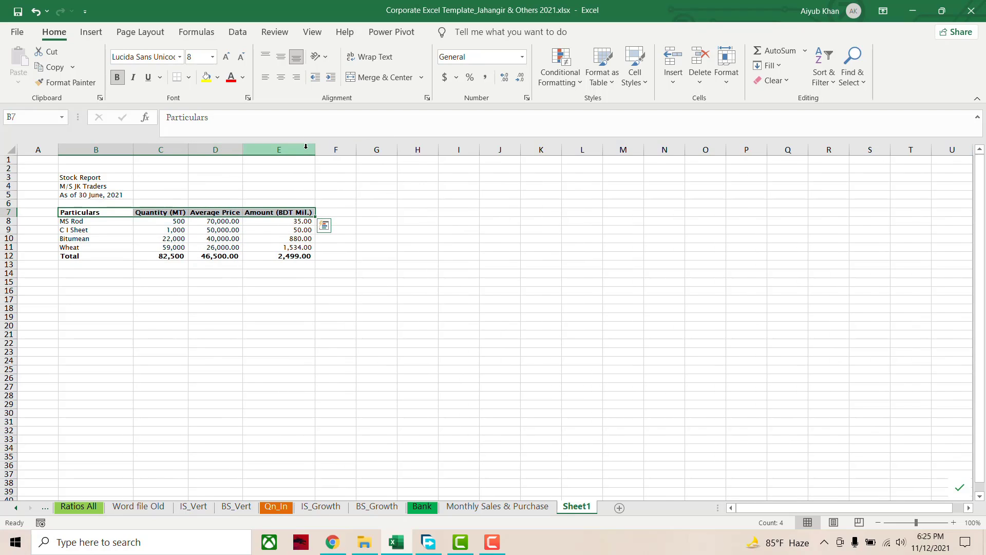
pyautogui.click(230, 320)
pyautogui.moveTo(92, 177); pyautogui.dragTo(266, 177)
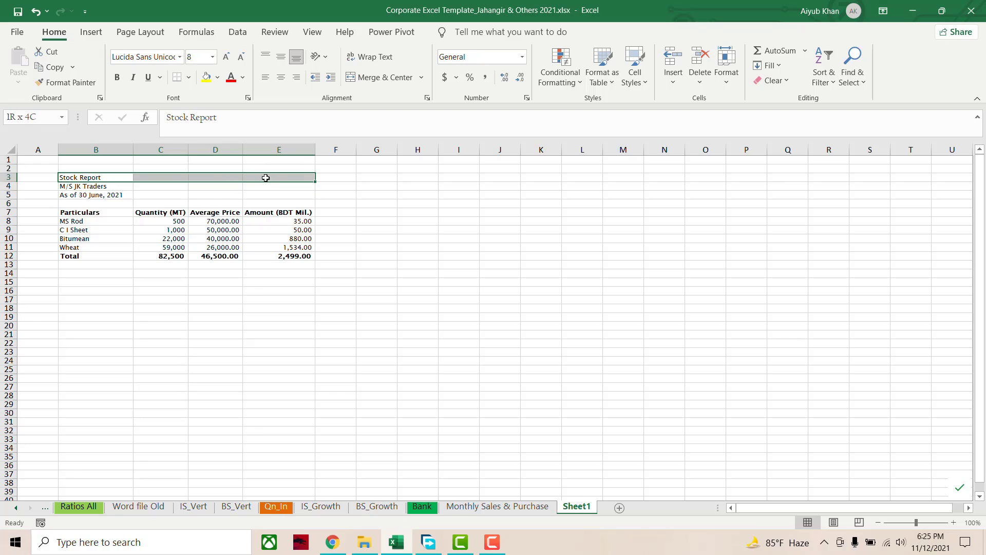
# Merge and center rows 3, 4 and 5 (title, company, date) across B–E
pyautogui.click(380, 77)
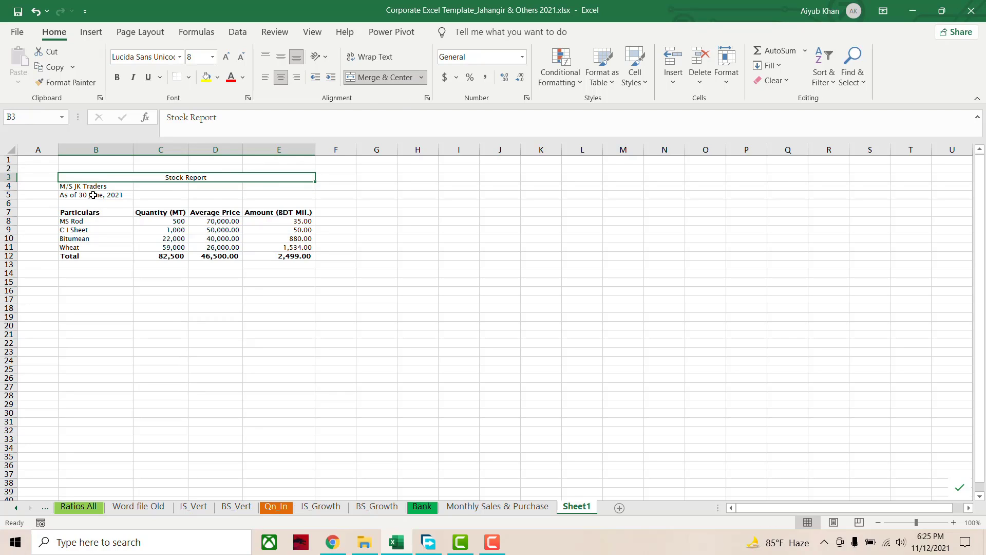
pyautogui.moveTo(92, 186); pyautogui.dragTo(257, 186)
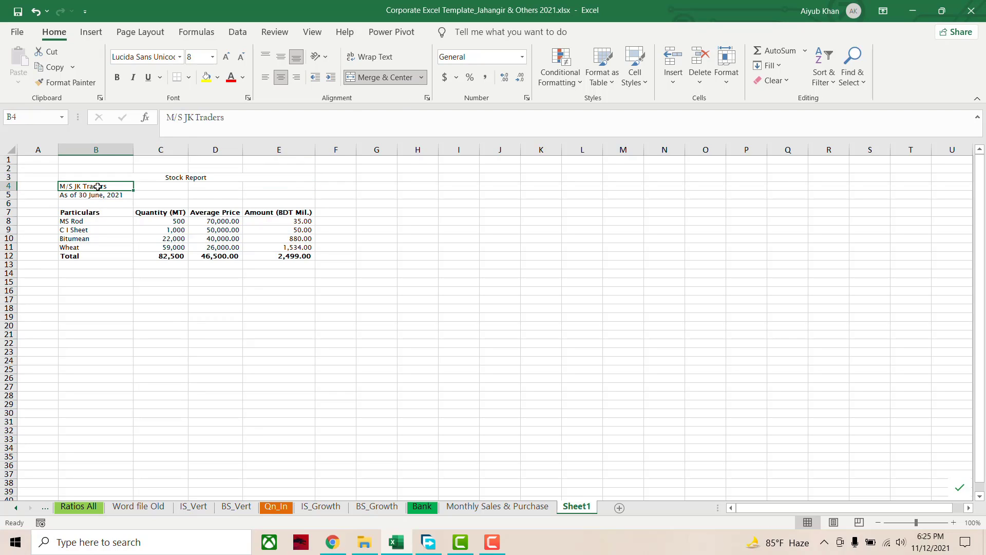
pyautogui.click(394, 77)
pyautogui.moveTo(108, 195); pyautogui.dragTo(242, 194)
pyautogui.click(380, 77)
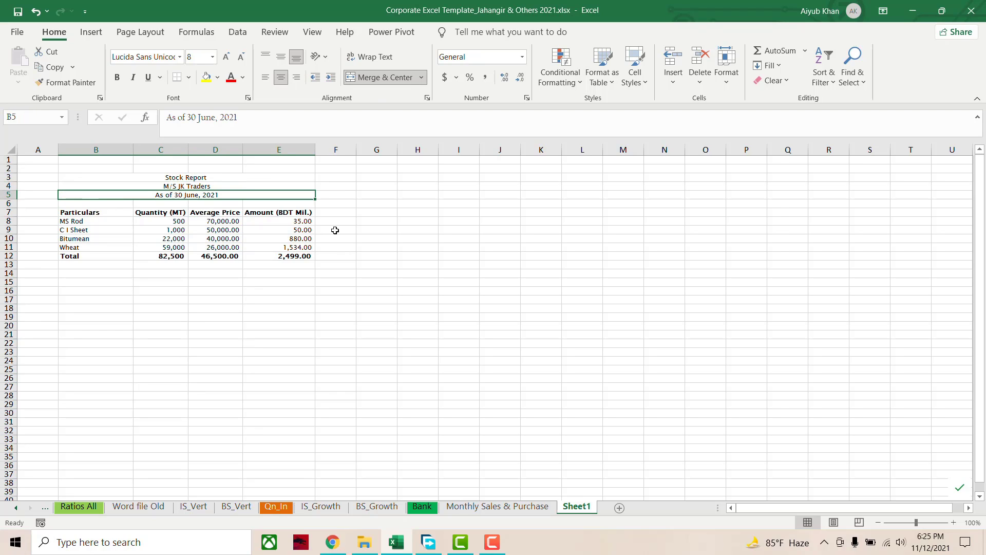
pyautogui.click(261, 278)
pyautogui.moveTo(107, 177); pyautogui.dragTo(113, 256)
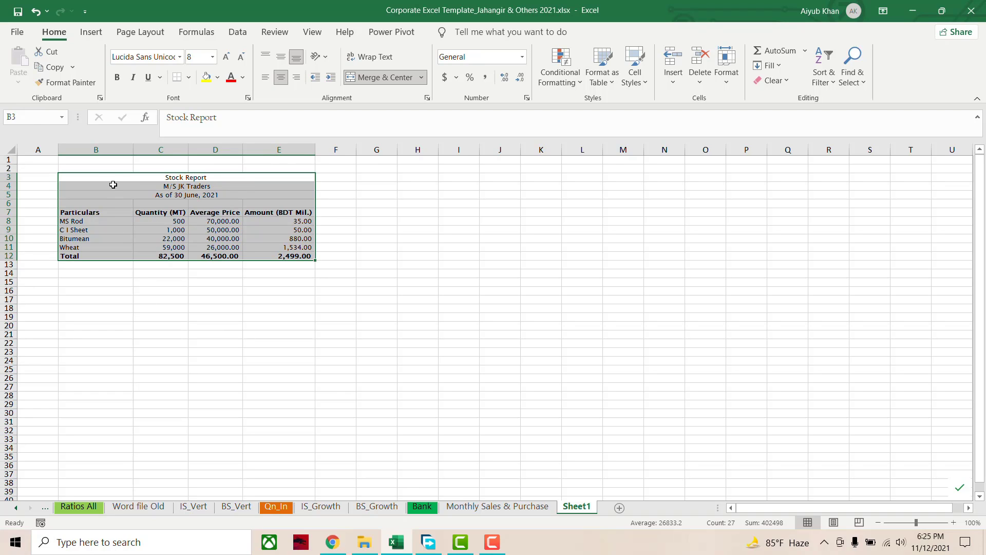
# Make the merged 'Stock Report' title in B3 bold
pyautogui.rightClick(112, 179)
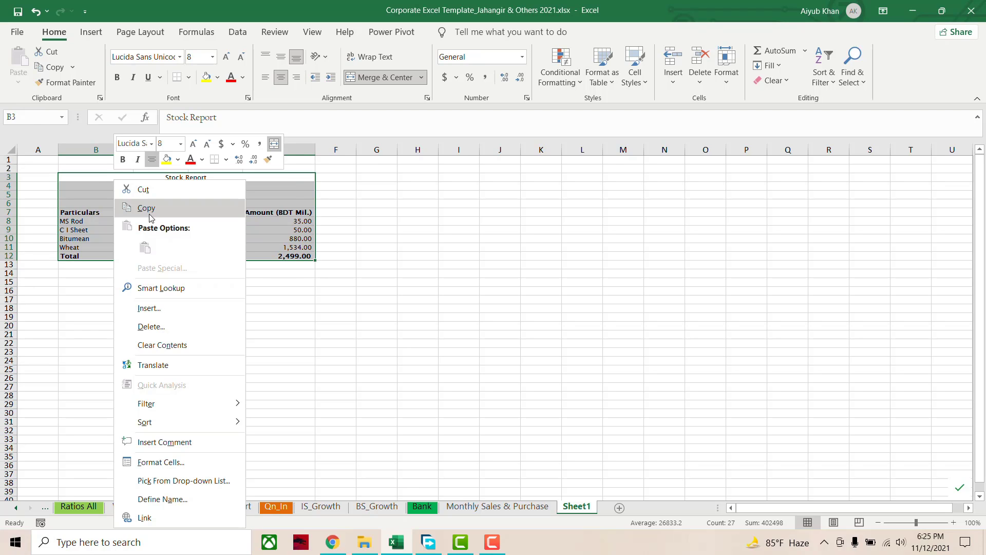
pyautogui.press('Escape')
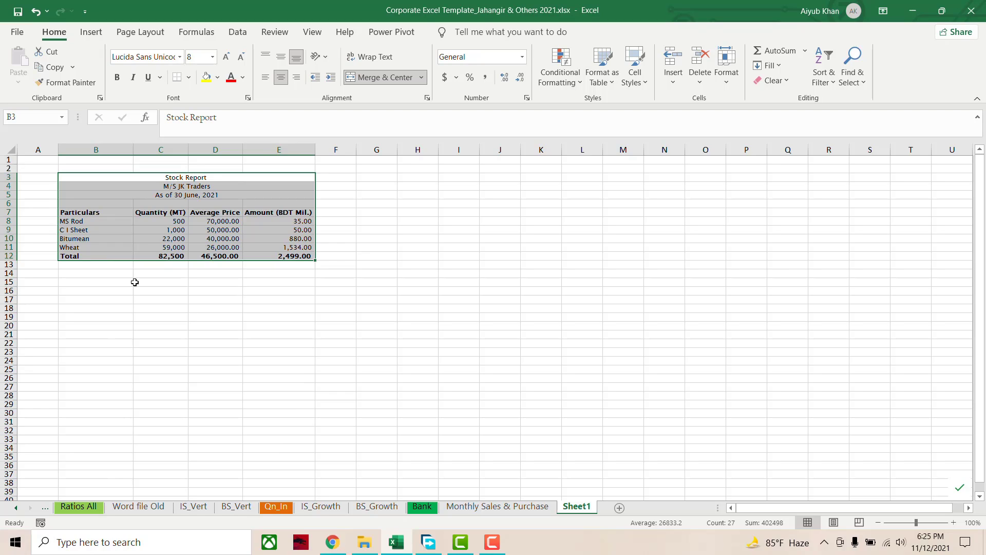
pyautogui.click(135, 283)
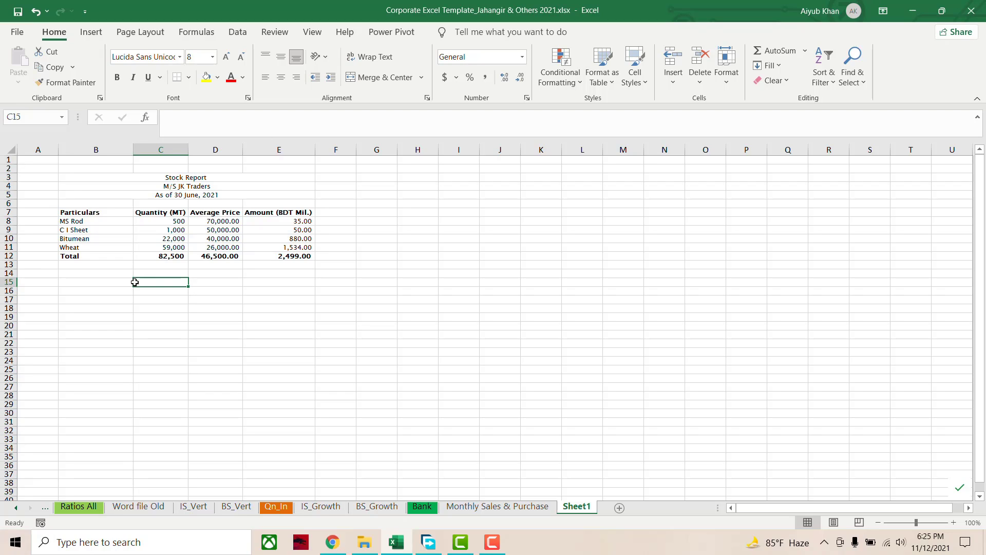
pyautogui.click(149, 176)
pyautogui.click(118, 79)
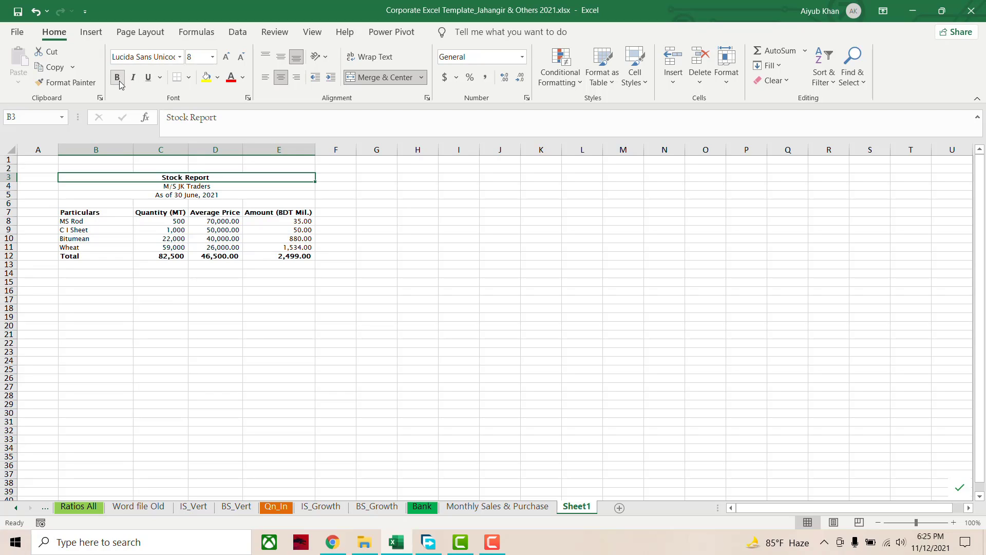